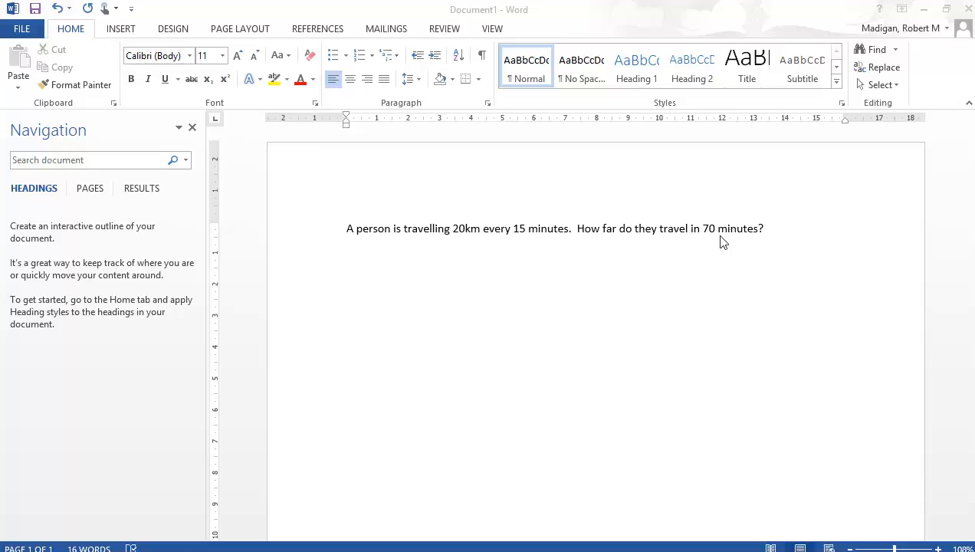
# Insert a basic Line chart below the travel question
pyautogui.click(121, 30)
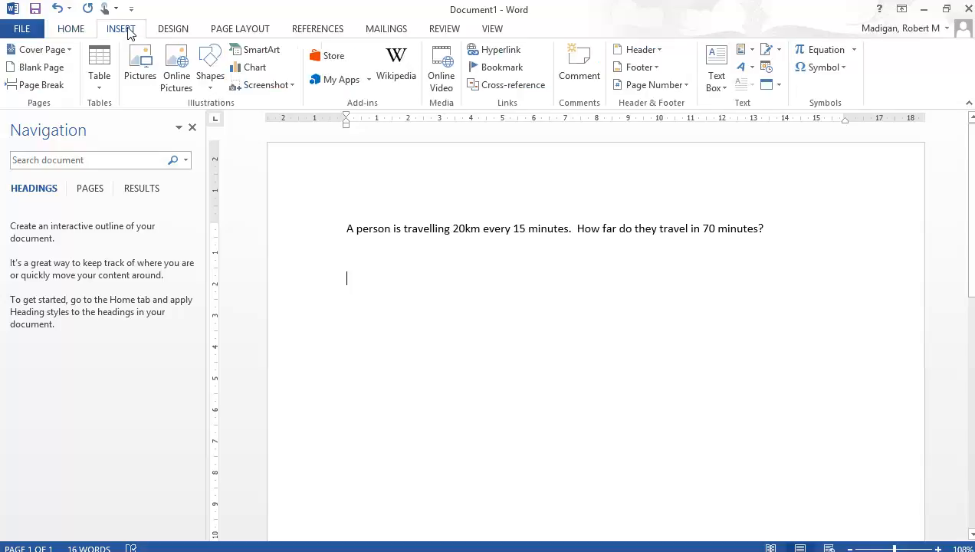
pyautogui.click(247, 67)
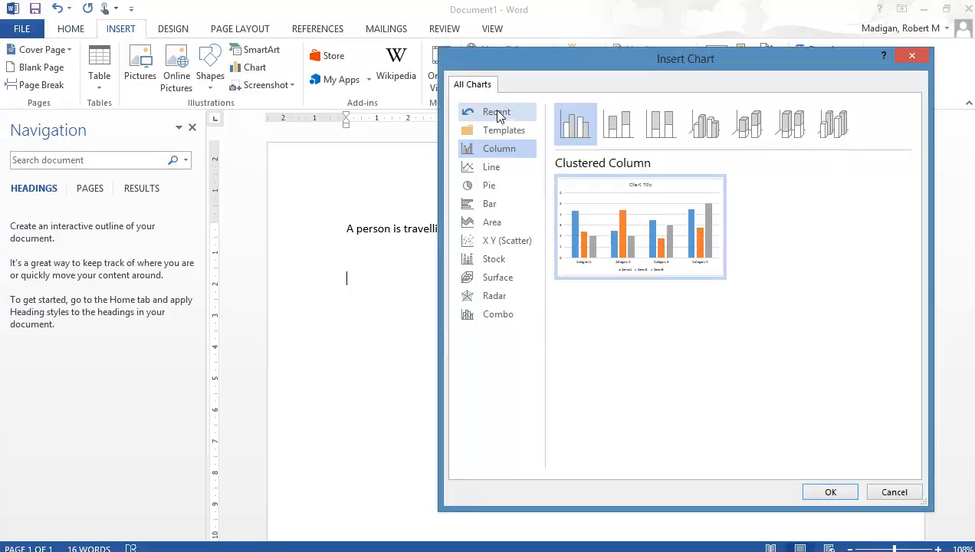
pyautogui.click(489, 171)
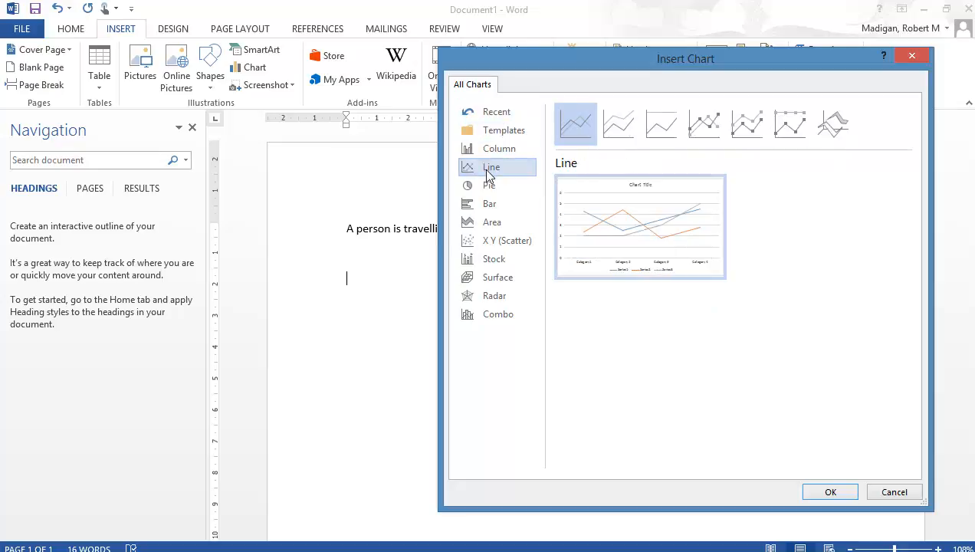
pyautogui.moveTo(671, 256)
pyautogui.click(837, 492)
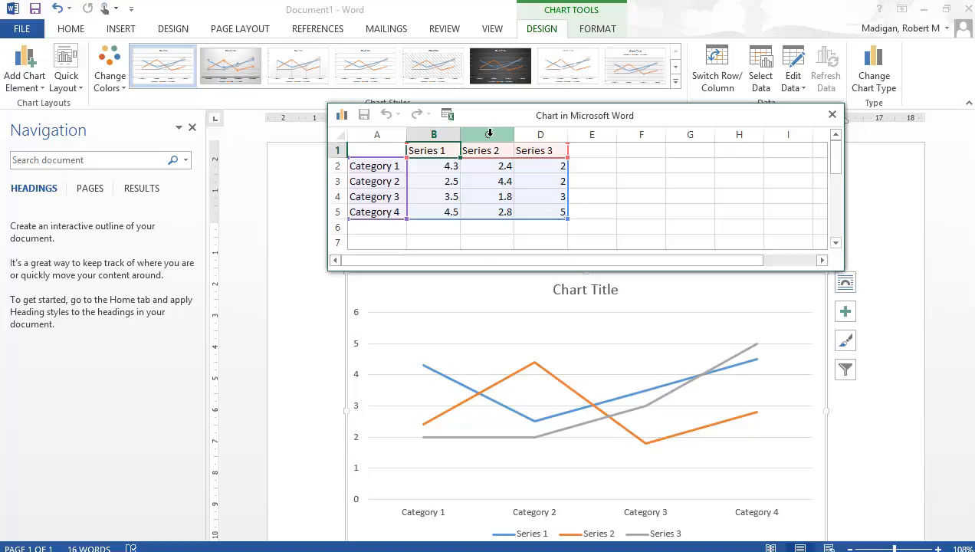
# Delete the Series 2 and Series 3 columns from the chart's data sheet
pyautogui.click(490, 134)
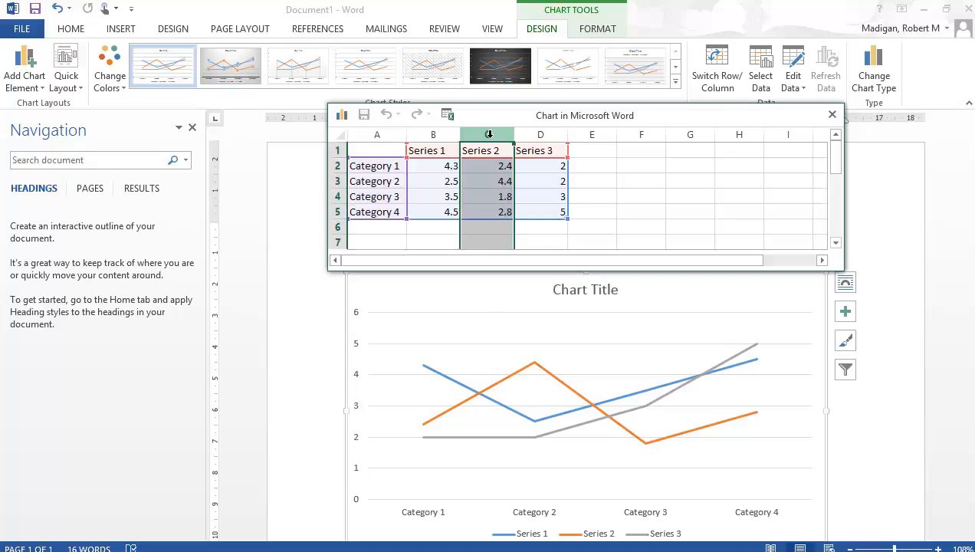
pyautogui.rightClick(490, 134)
pyautogui.click(537, 262)
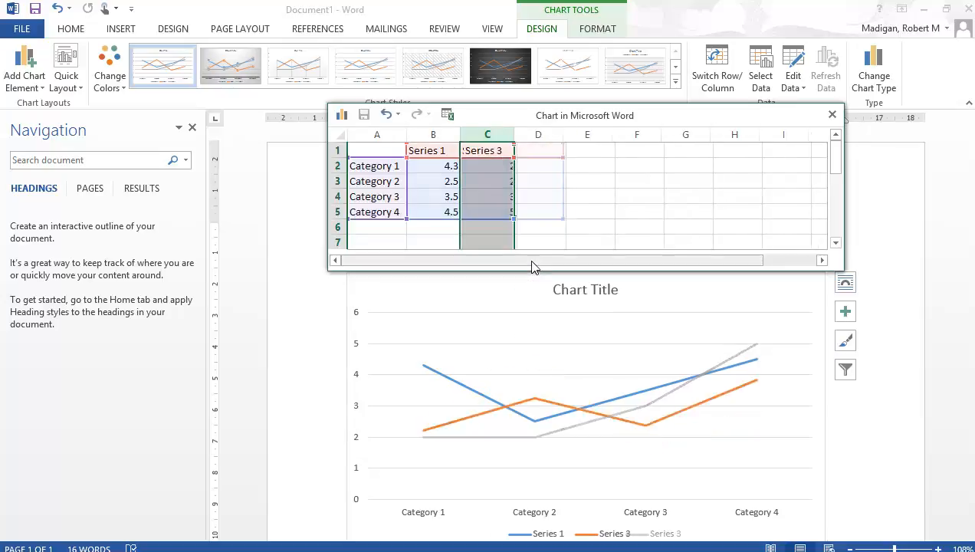
pyautogui.rightClick(487, 134)
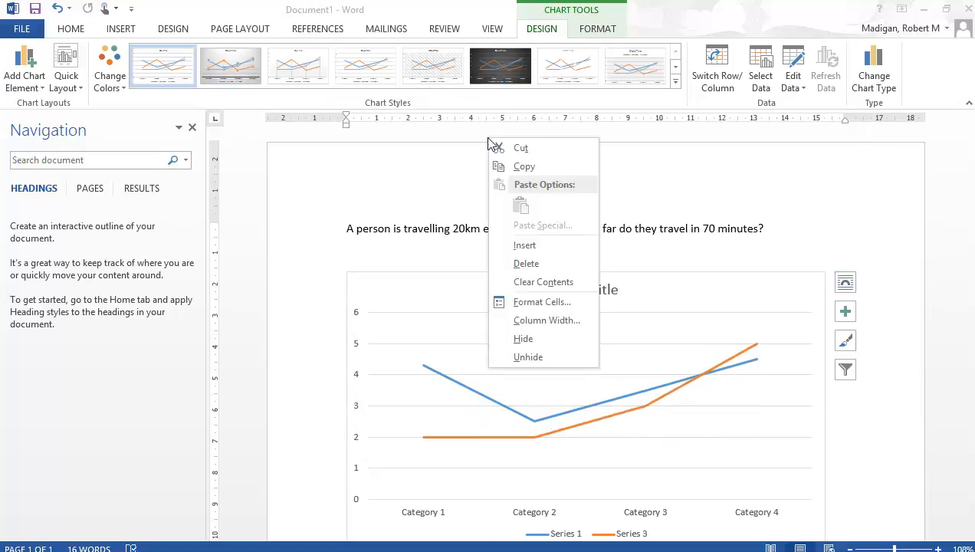
pyautogui.click(535, 263)
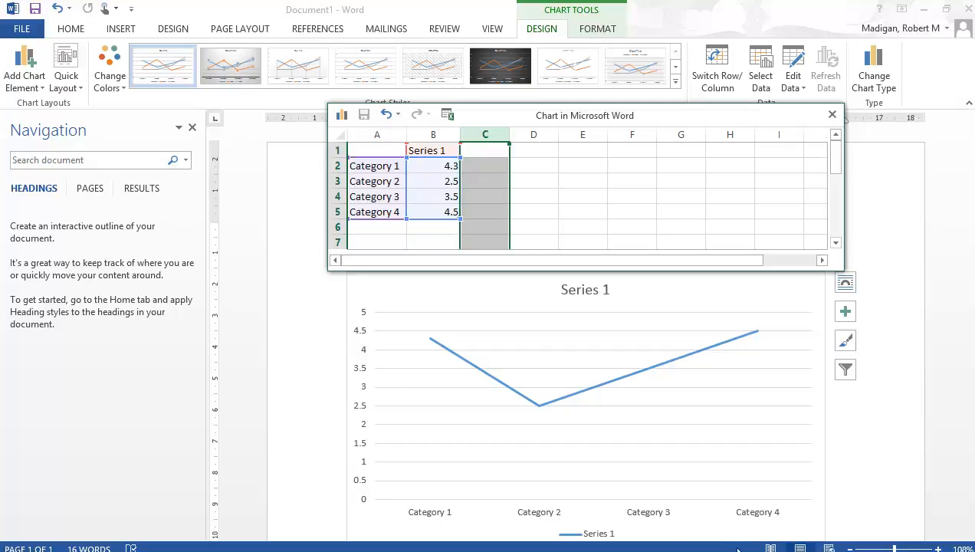
# Replace the first three category labels in A2 to A4 with 0, 15 and 30
pyautogui.click(372, 170)
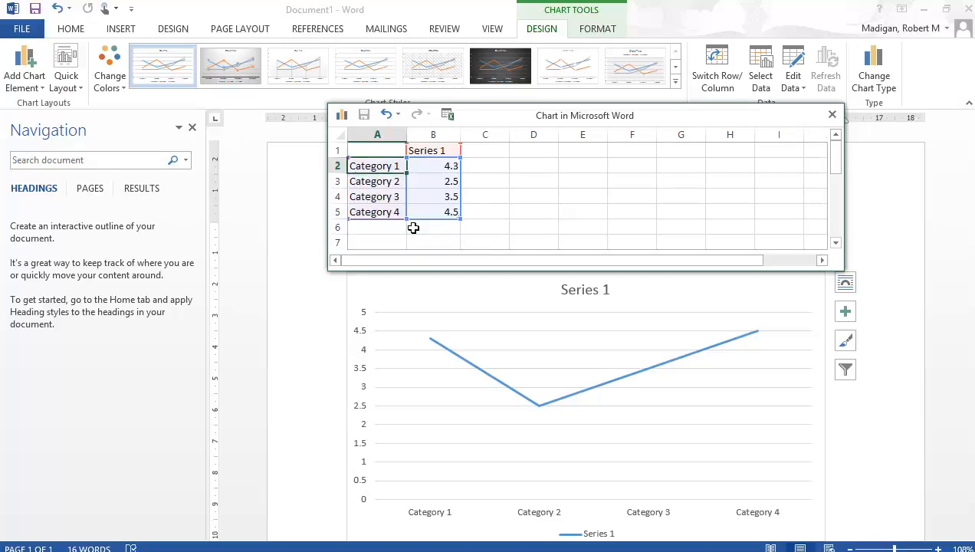
pyautogui.write('0')
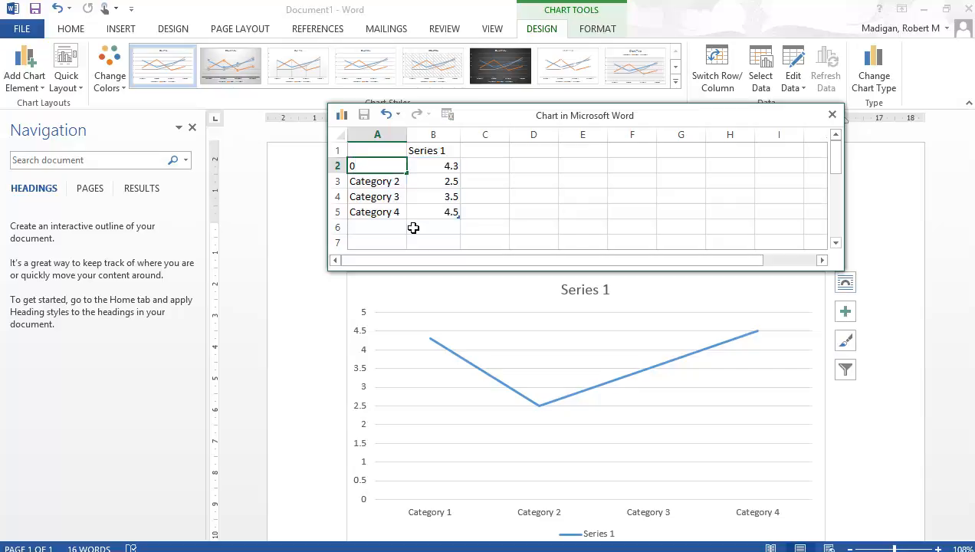
pyautogui.press('Return')
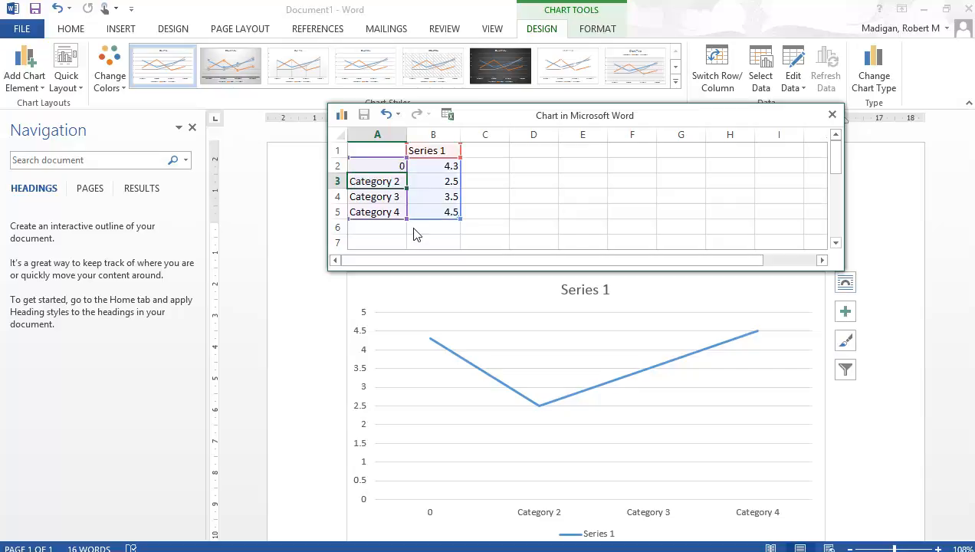
pyautogui.moveTo(497, 121); pyautogui.dragTo(490, 268)
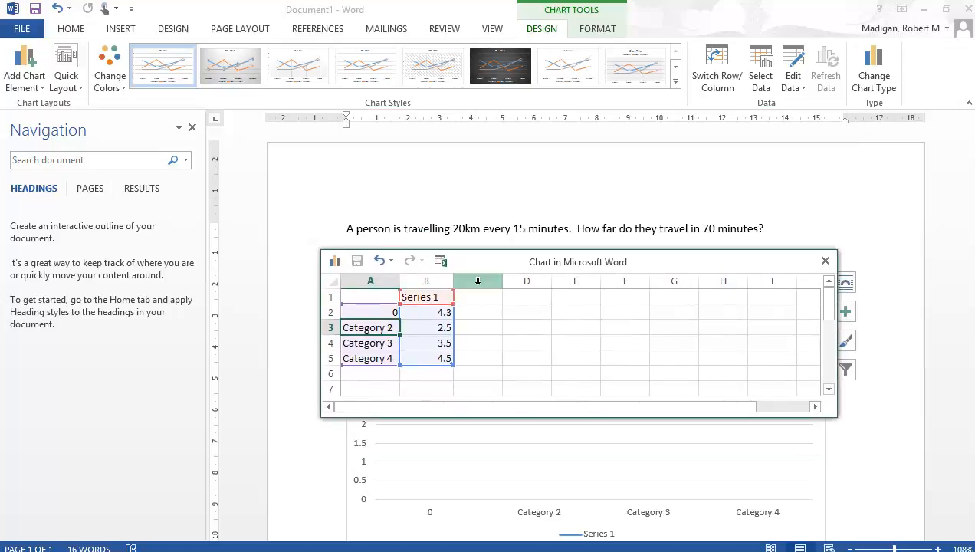
pyautogui.write('15')
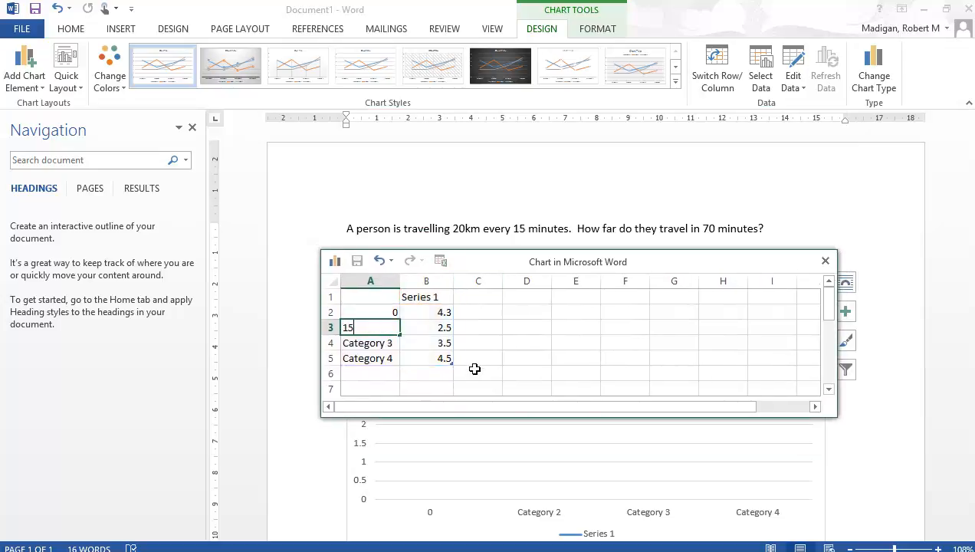
pyautogui.click(371, 343)
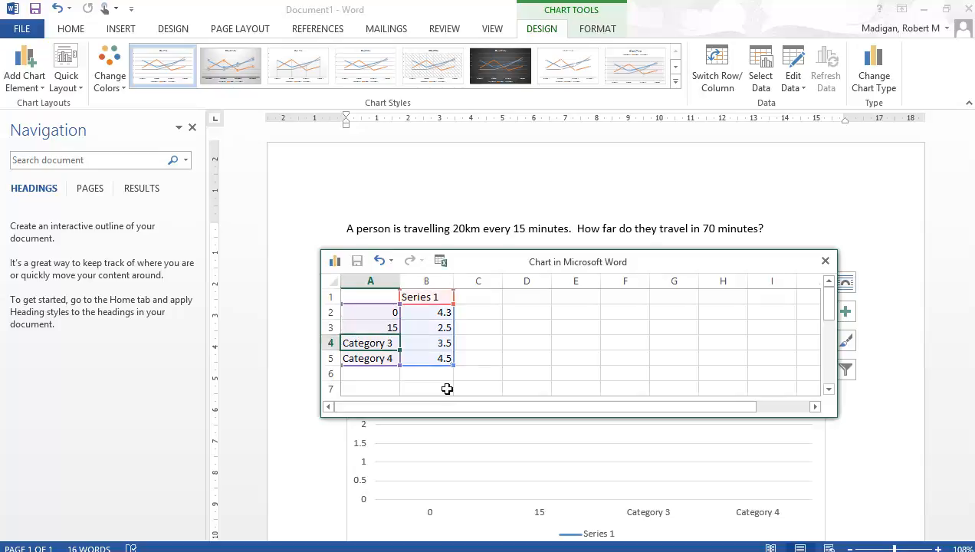
pyautogui.write('30')
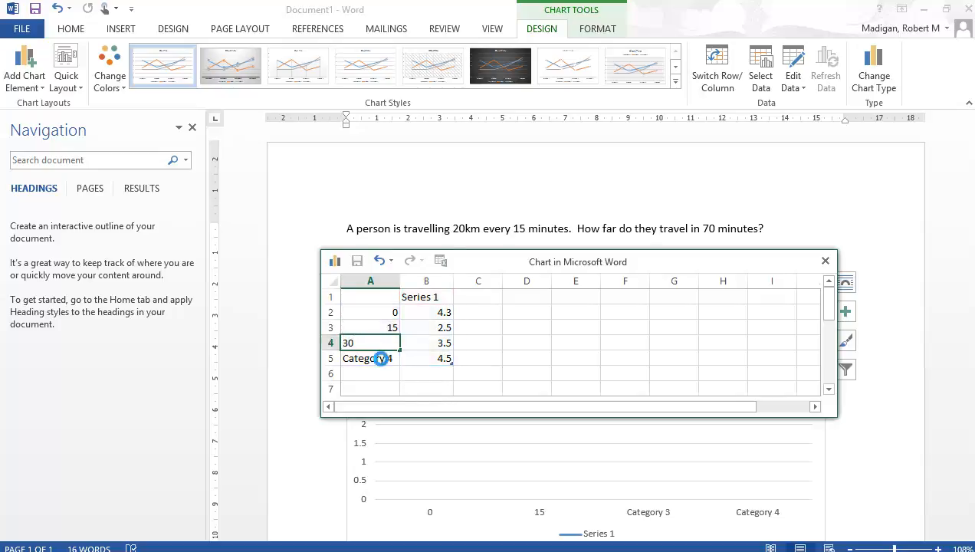
pyautogui.click(381, 359)
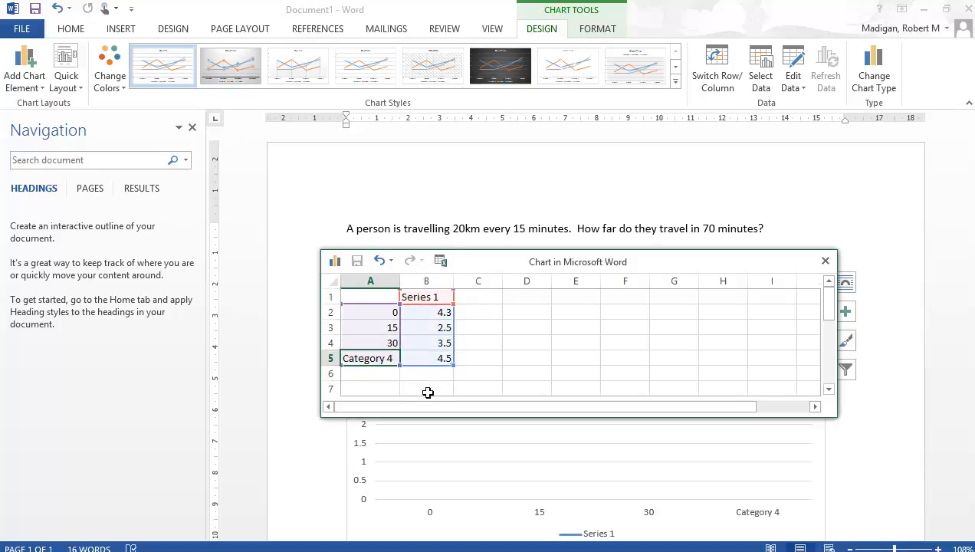
# Insert three blank rows above the Category 4 row in the chart data
pyautogui.click(328, 358)
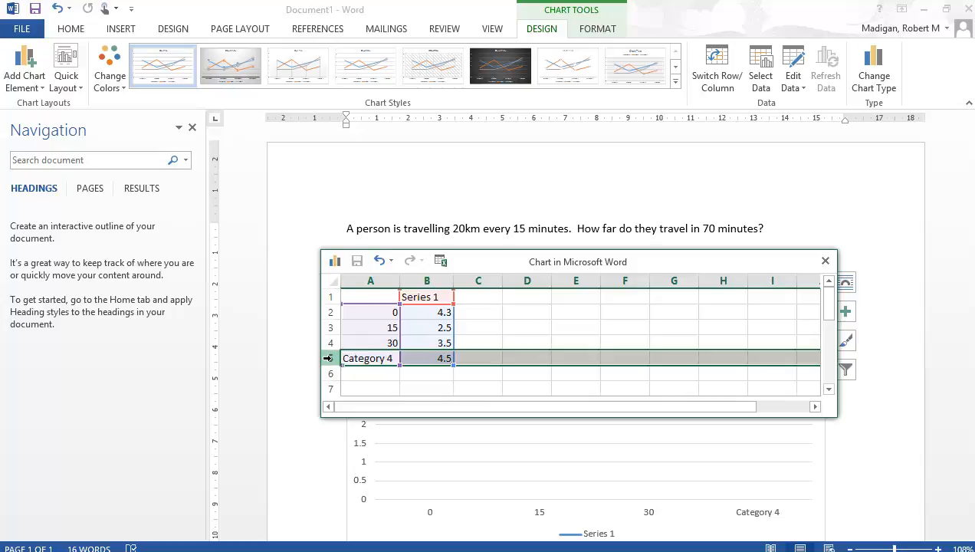
pyautogui.rightClick(328, 358)
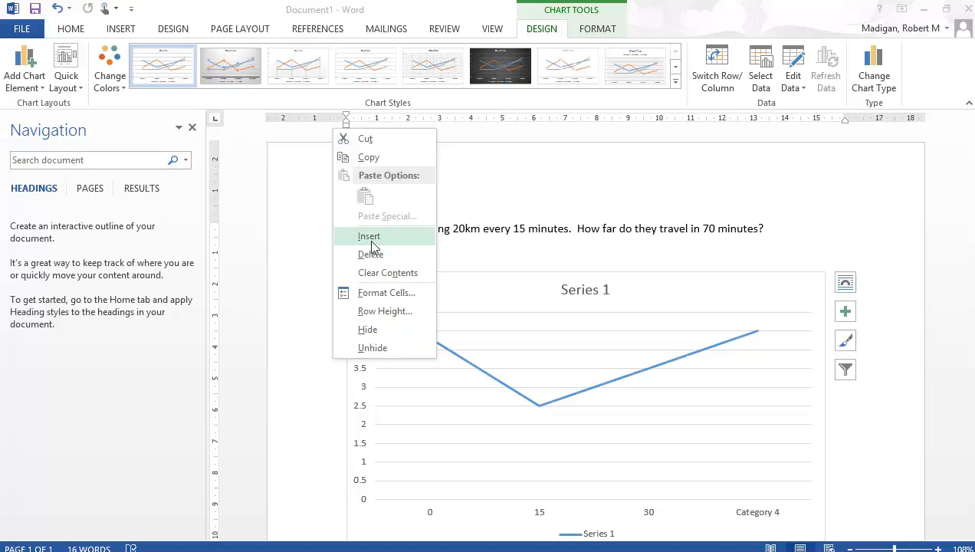
pyautogui.click(375, 239)
pyautogui.rightClick(328, 357)
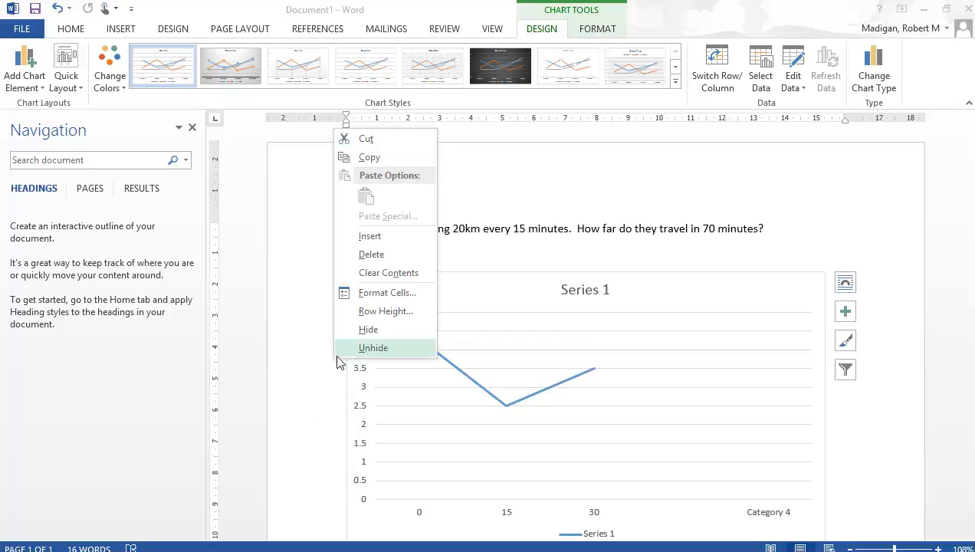
pyautogui.click(368, 237)
pyautogui.rightClick(332, 360)
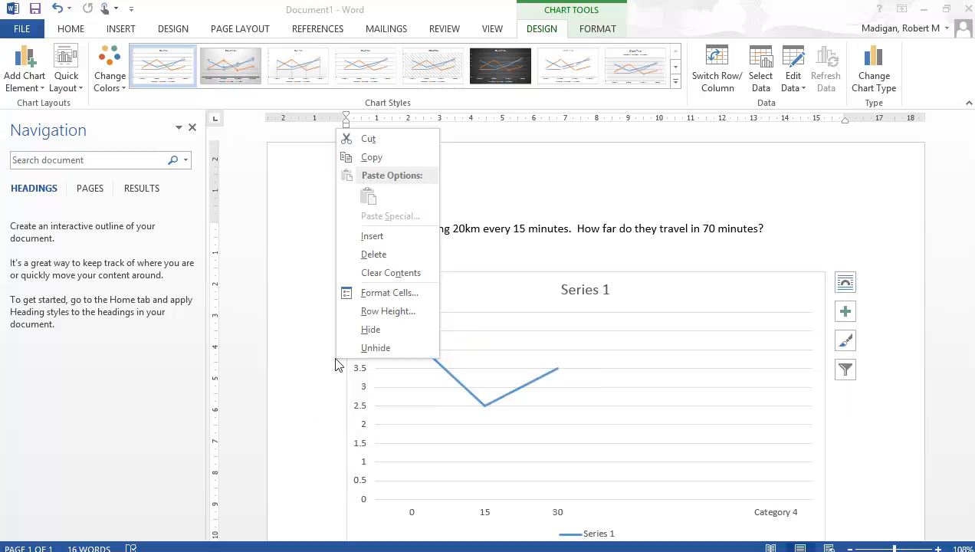
pyautogui.click(374, 236)
# Enter 45, 60 and 75 as category labels in cells A5 to A7
pyautogui.click(391, 358)
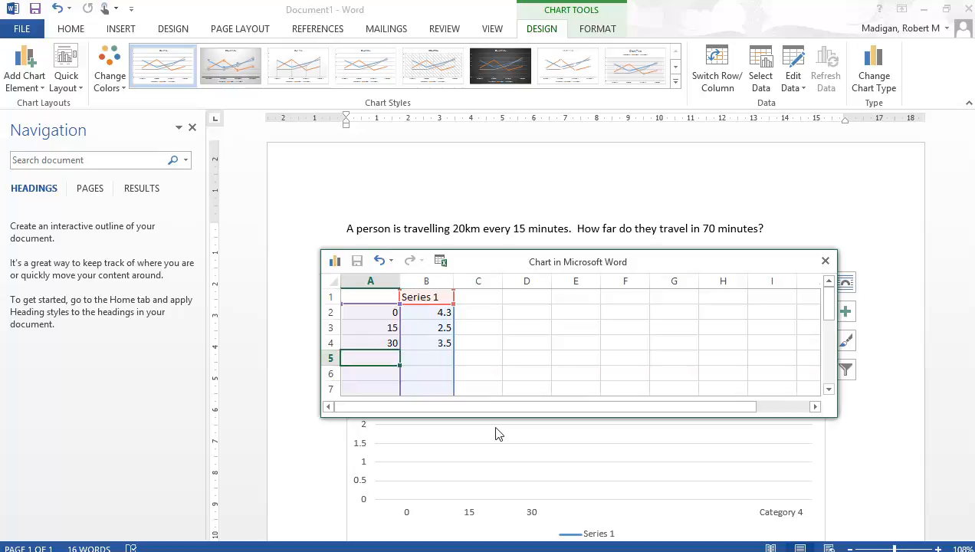
pyautogui.write('45')
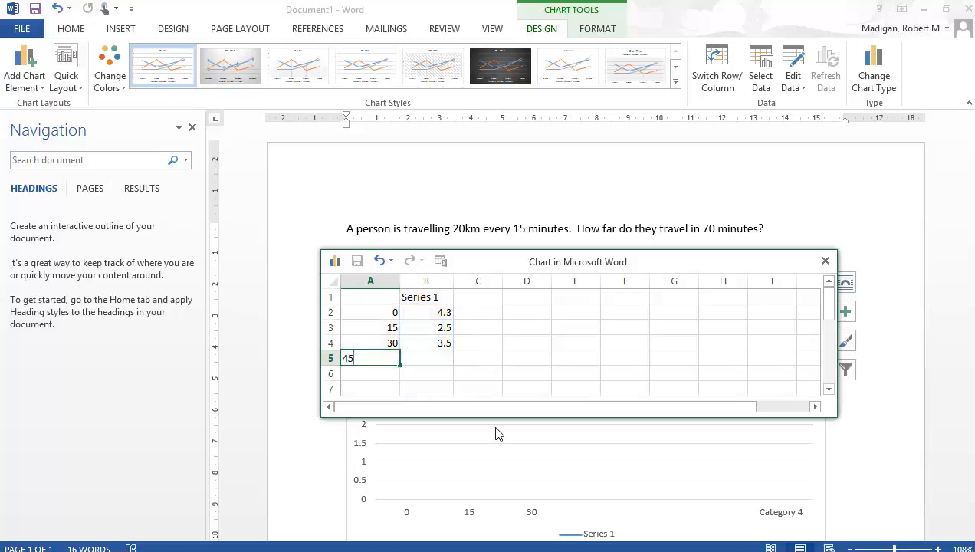
pyautogui.press('Return')
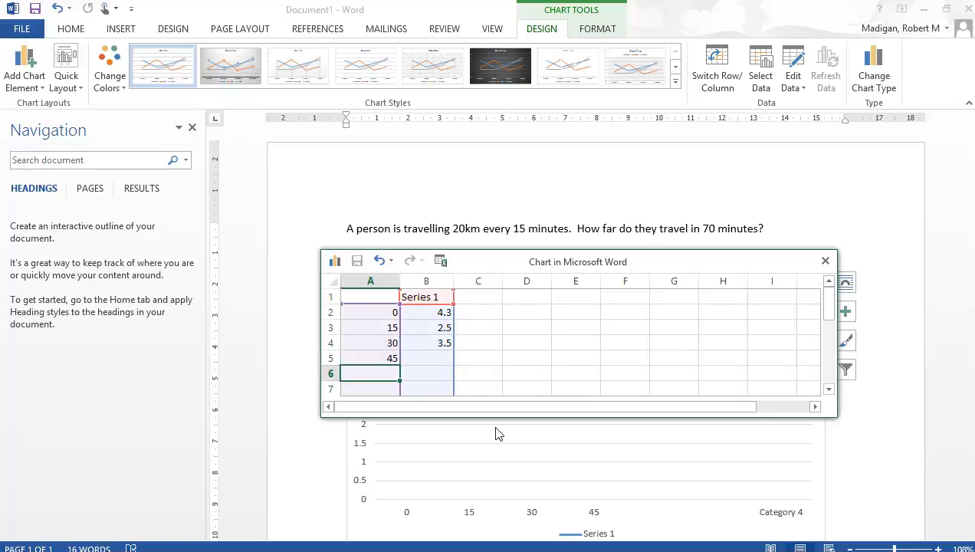
pyautogui.write('60')
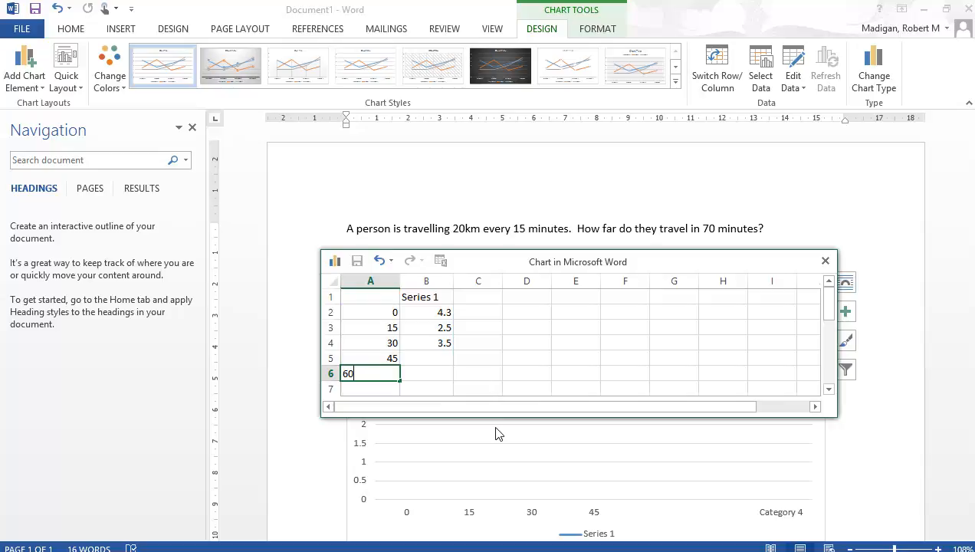
pyautogui.press('Return')
pyautogui.write('15')
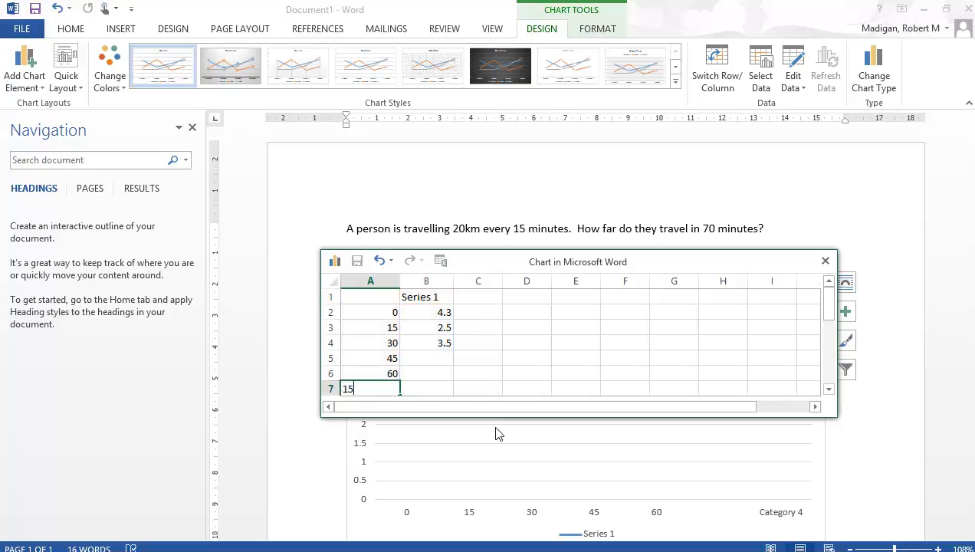
pyautogui.write('75')
pyautogui.click(499, 375)
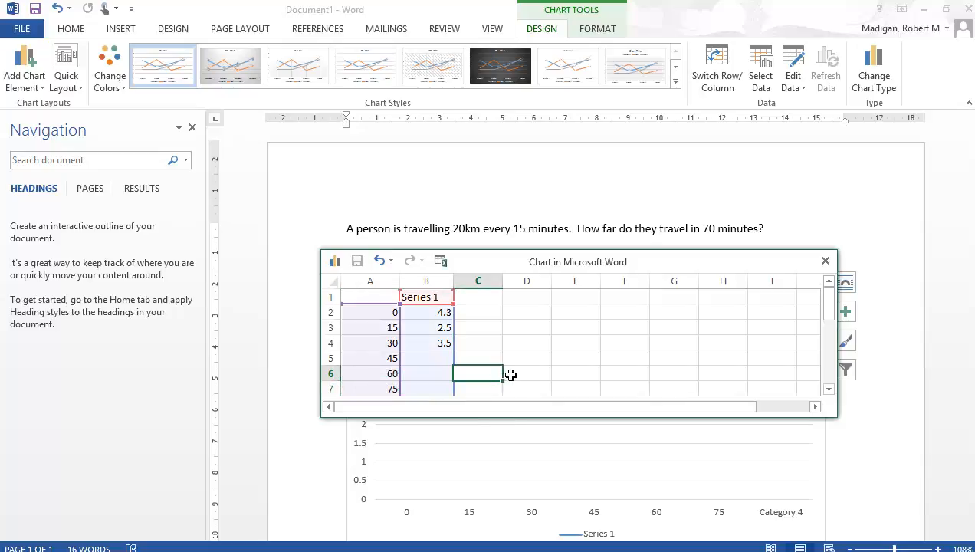
# Replace the Category 4 label in A8 with 90
pyautogui.scroll(-1, 511, 375)
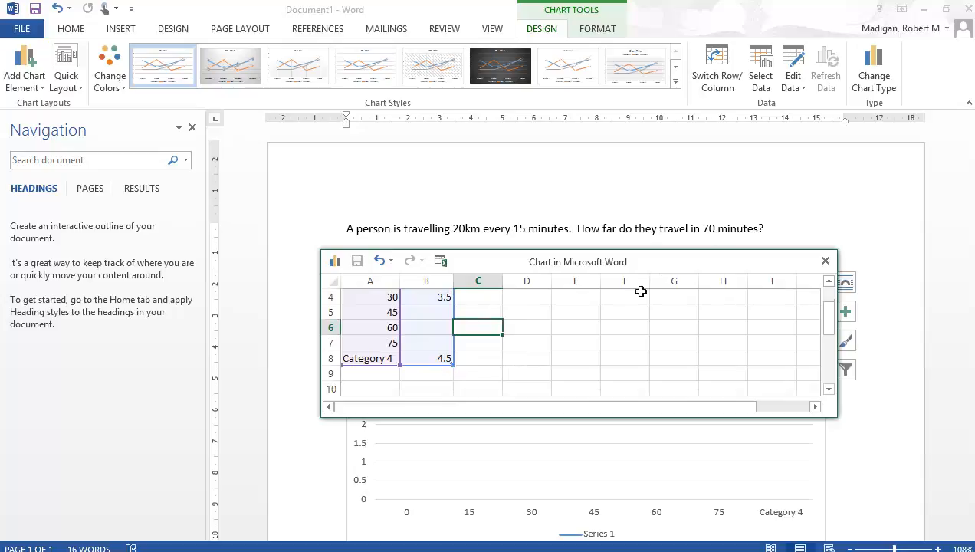
pyautogui.click(366, 358)
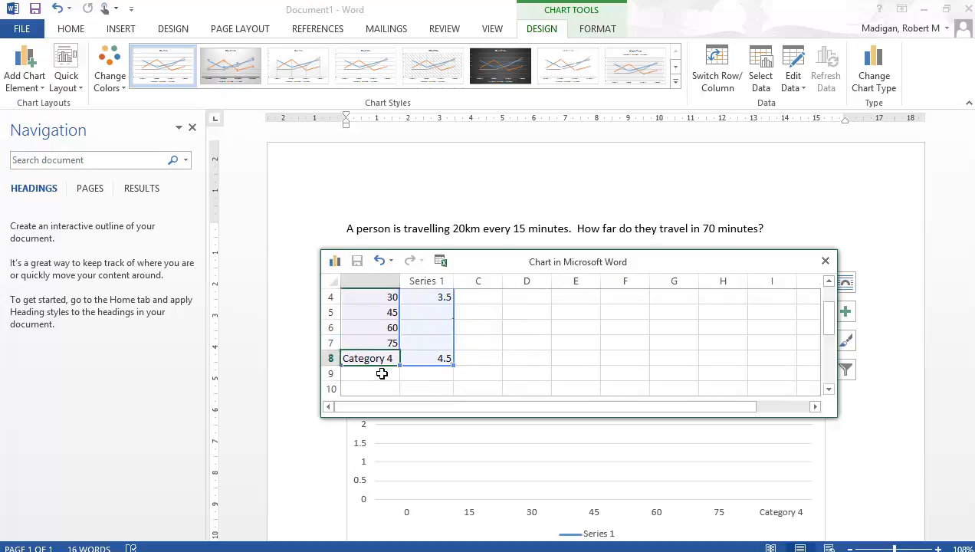
pyautogui.write('90')
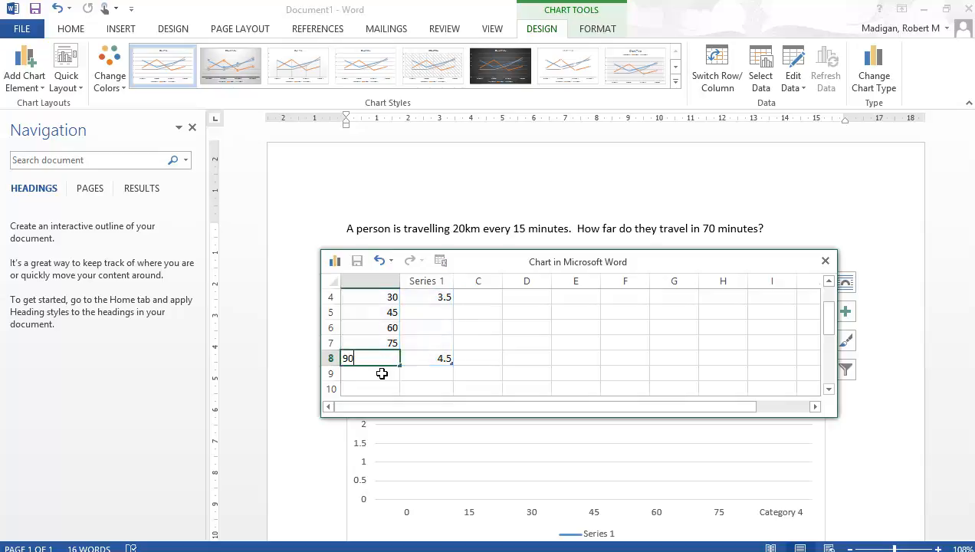
pyautogui.press('Tab')
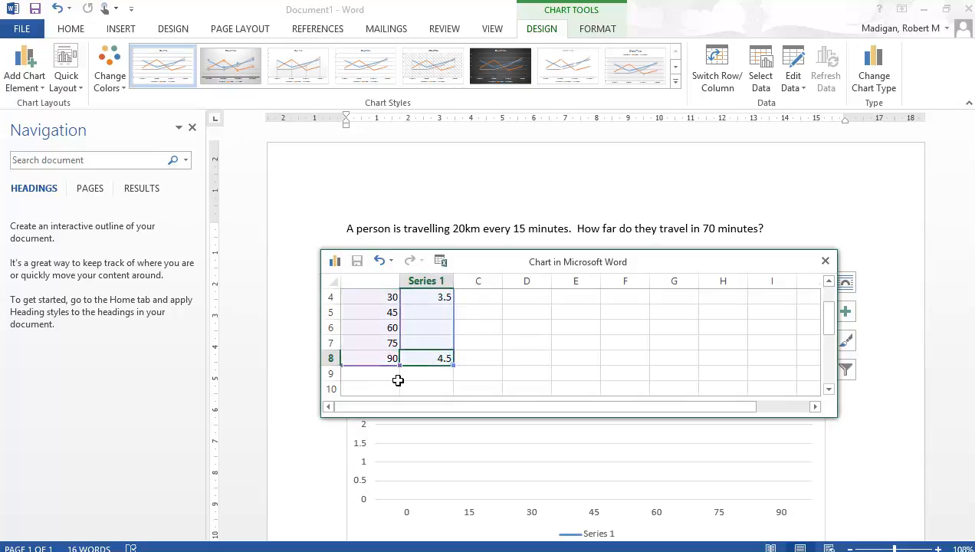
# Set the Series 1 value for category 15 to 20 and clear the values for categories 0 and 30
pyautogui.scroll(1, 538, 368)
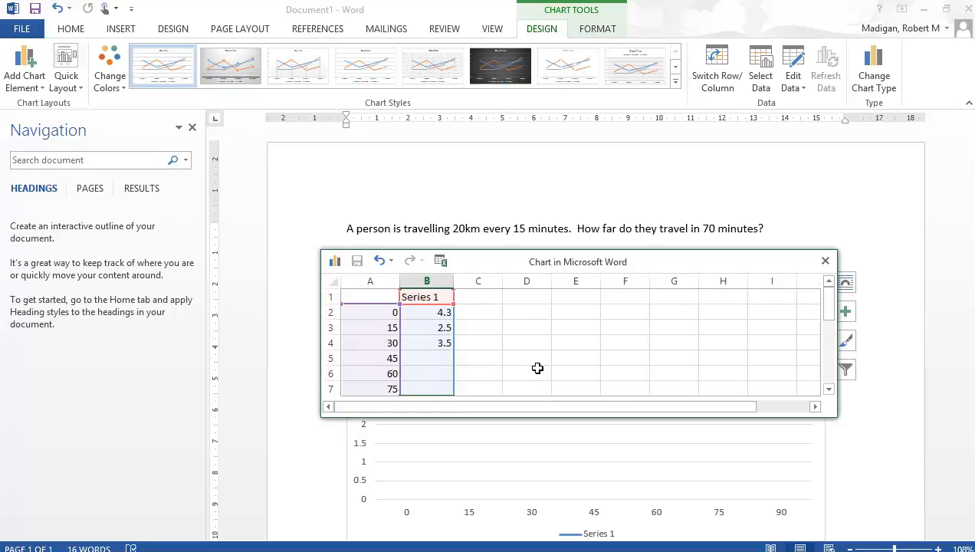
pyautogui.click(441, 327)
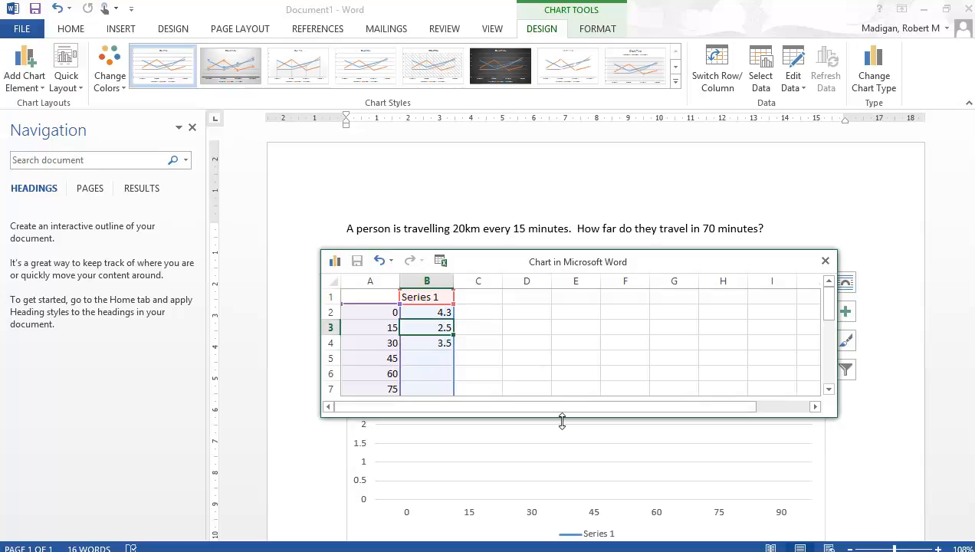
pyautogui.write('20')
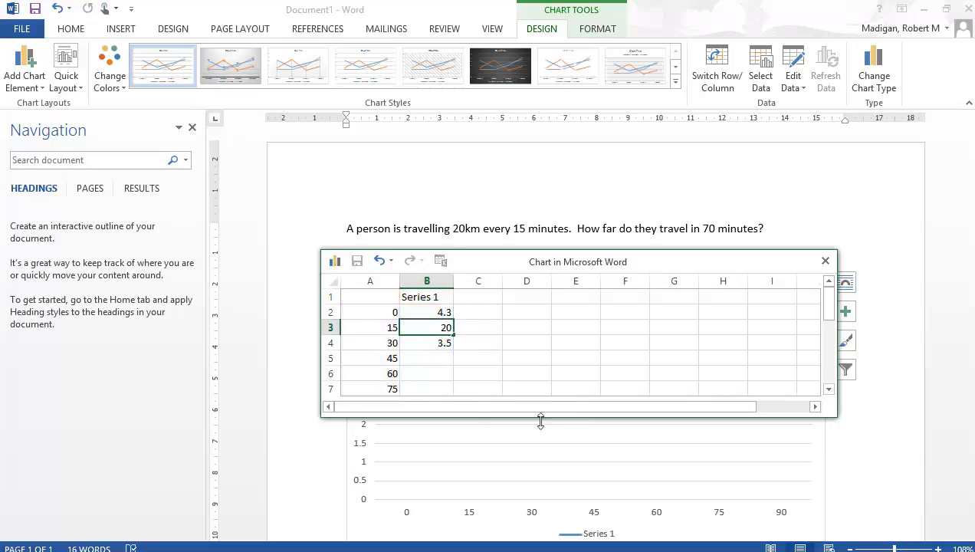
pyautogui.click(442, 312)
pyautogui.press('Delete')
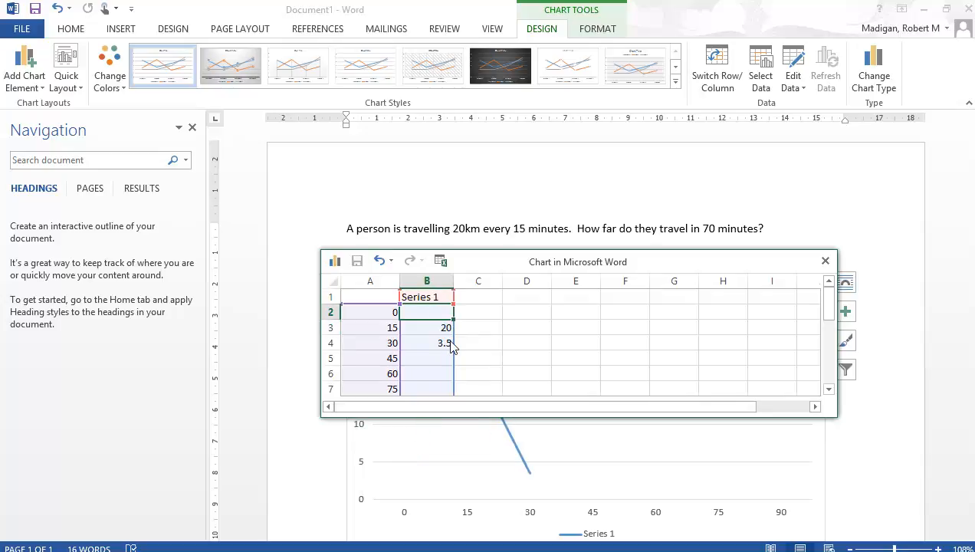
pyautogui.click(449, 344)
pyautogui.press('Delete')
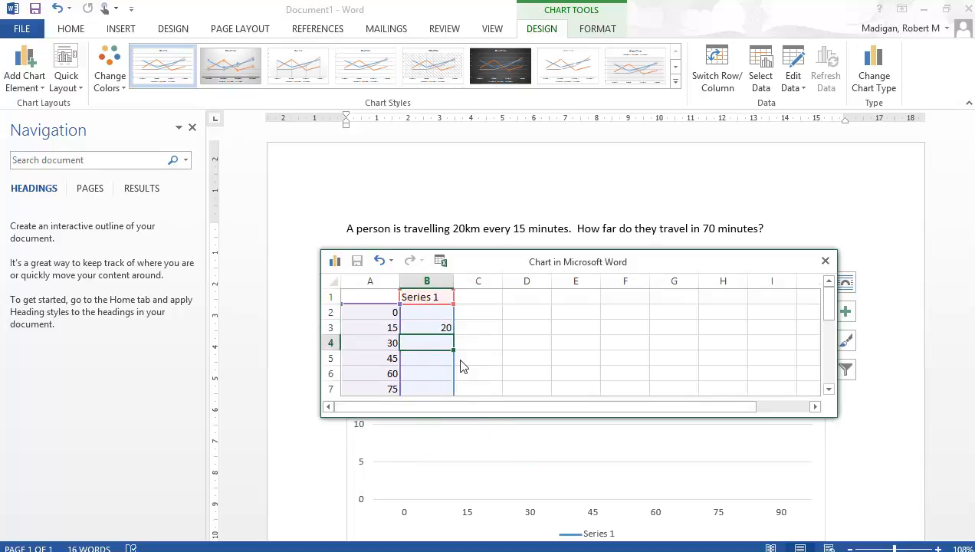
# Set the Series 1 values to 0 for category 0 and 20 for category 15
pyautogui.click(434, 313)
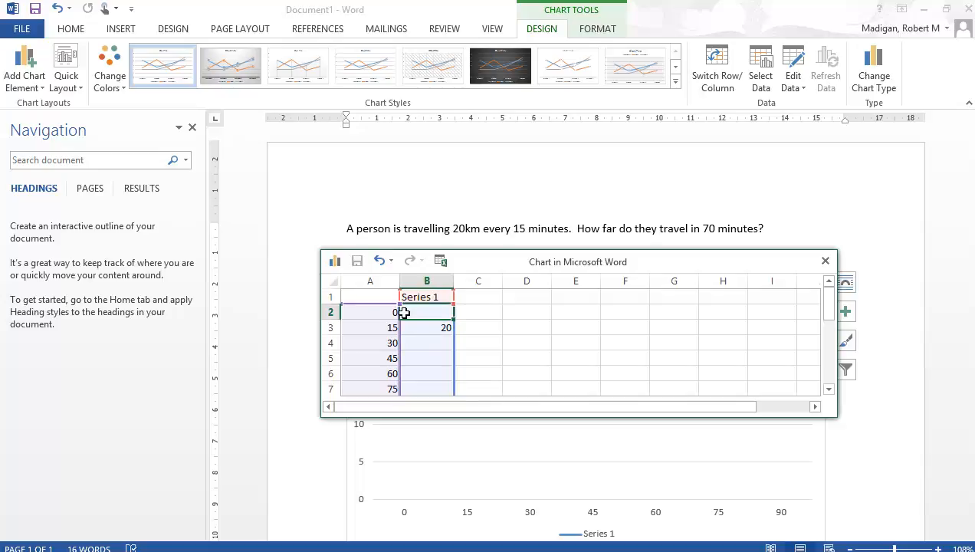
pyautogui.write('0')
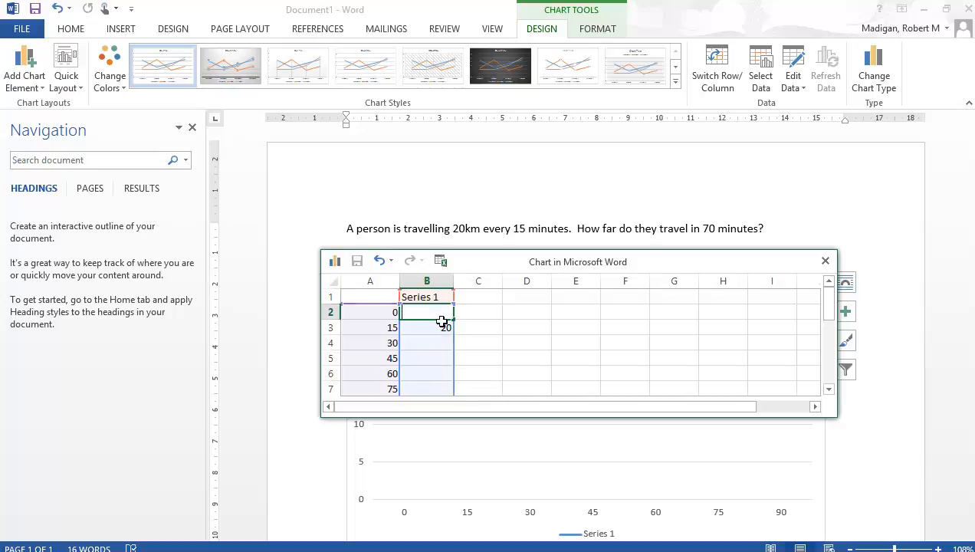
pyautogui.press('Return')
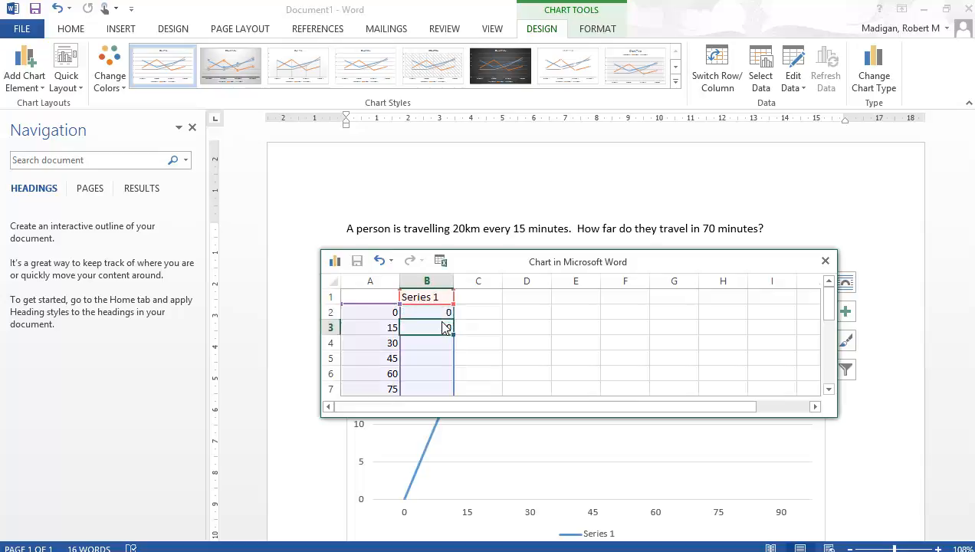
pyautogui.write('20')
pyautogui.click(390, 328)
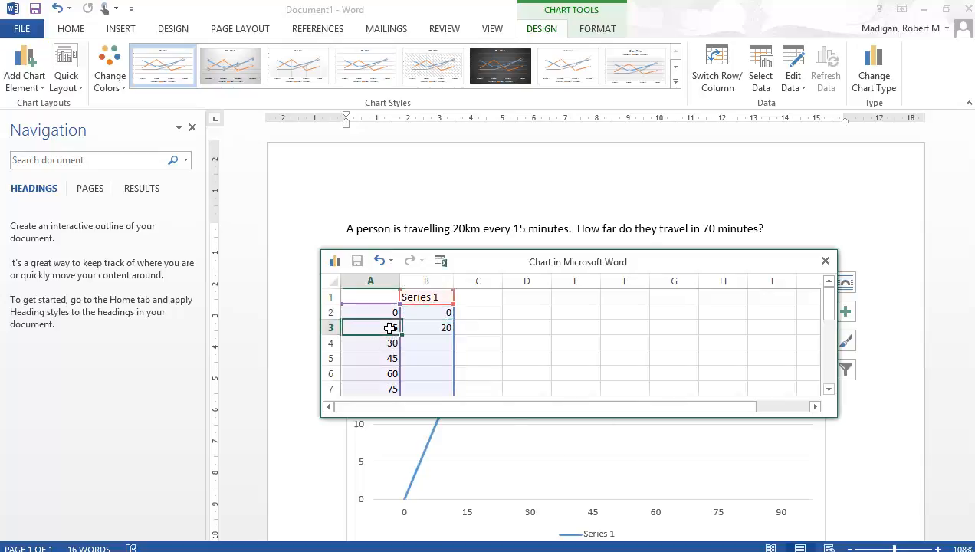
pyautogui.click(435, 331)
# Enter 40 as the Series 1 value for category 30 in the chart data
pyautogui.click(390, 342)
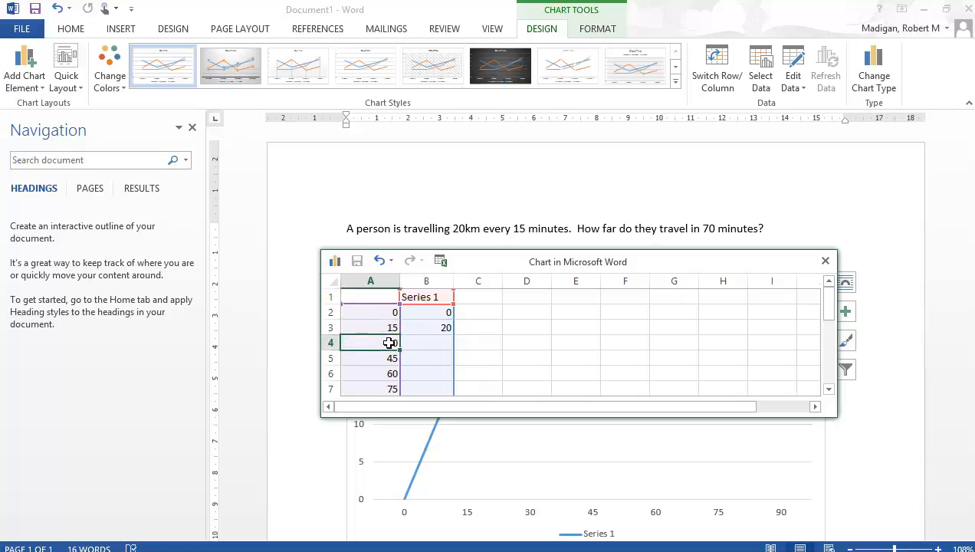
pyautogui.click(430, 345)
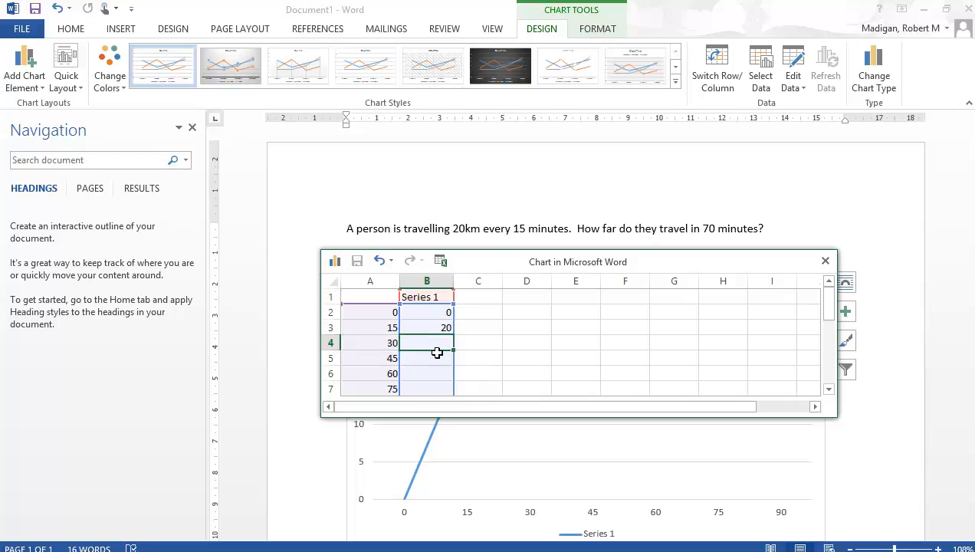
pyautogui.write('40')
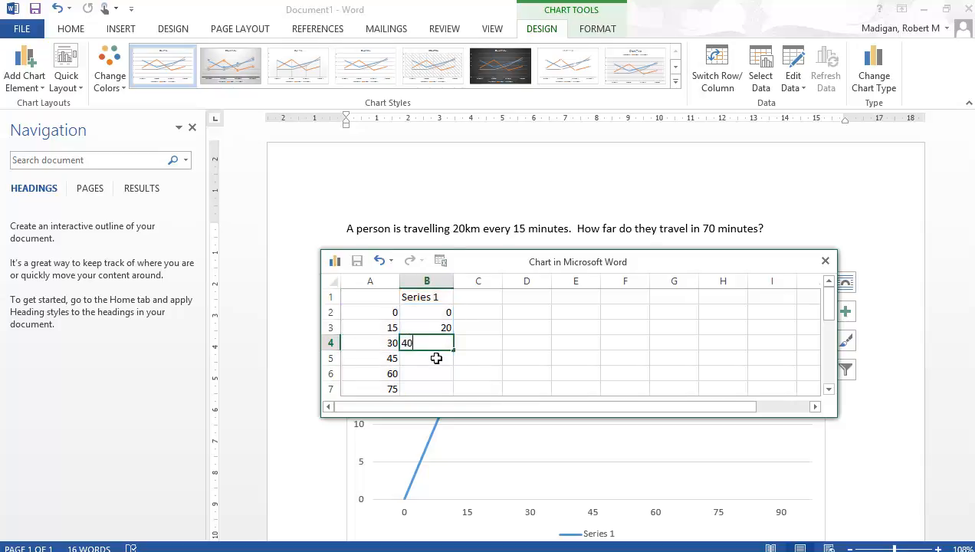
pyautogui.click(437, 363)
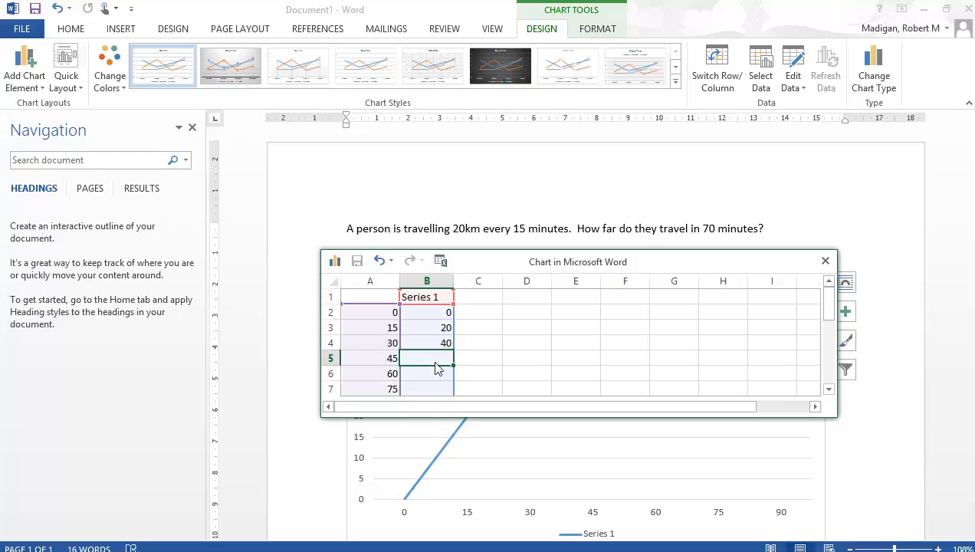
# Enter 60 as the Series 1 value for category 45 in the chart data
pyautogui.click(385, 343)
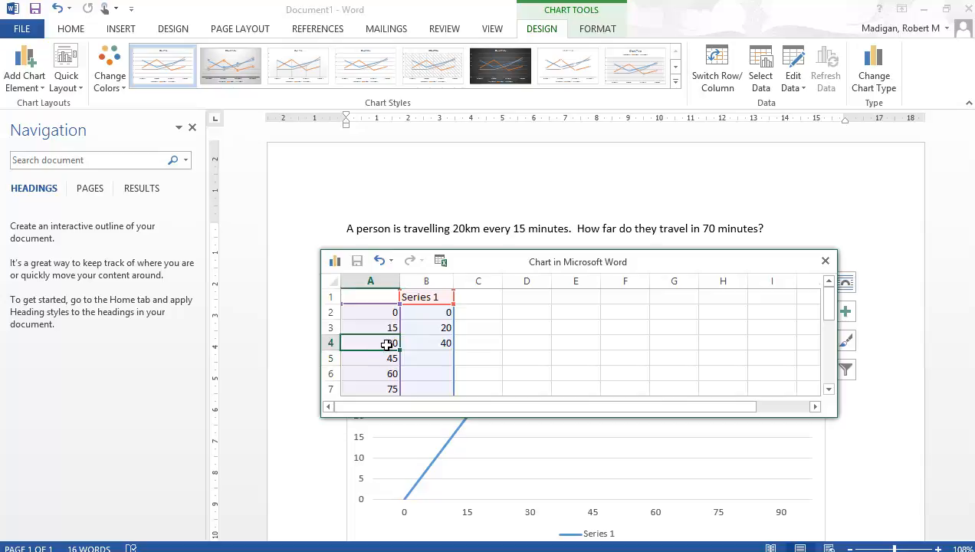
pyautogui.click(391, 356)
pyautogui.click(387, 329)
pyautogui.click(423, 328)
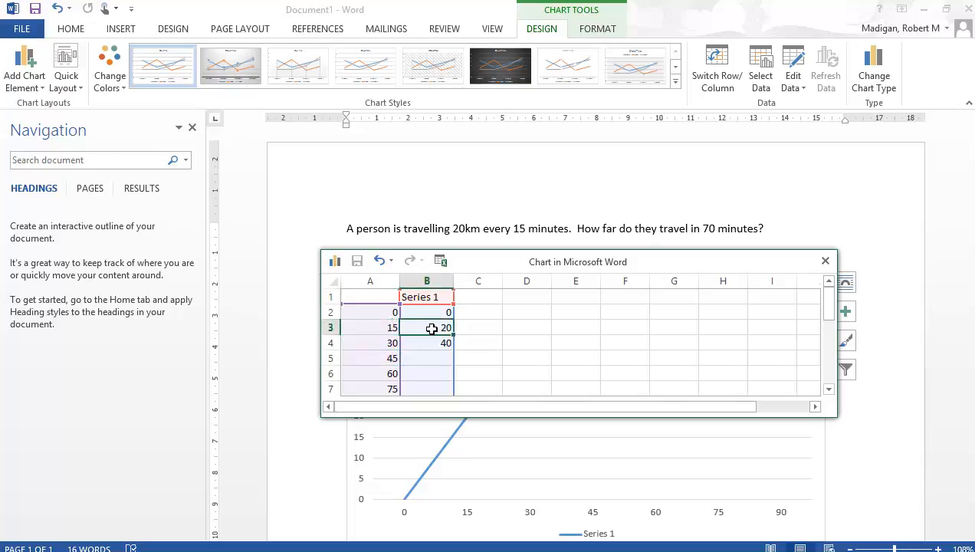
pyautogui.click(388, 342)
pyautogui.click(387, 357)
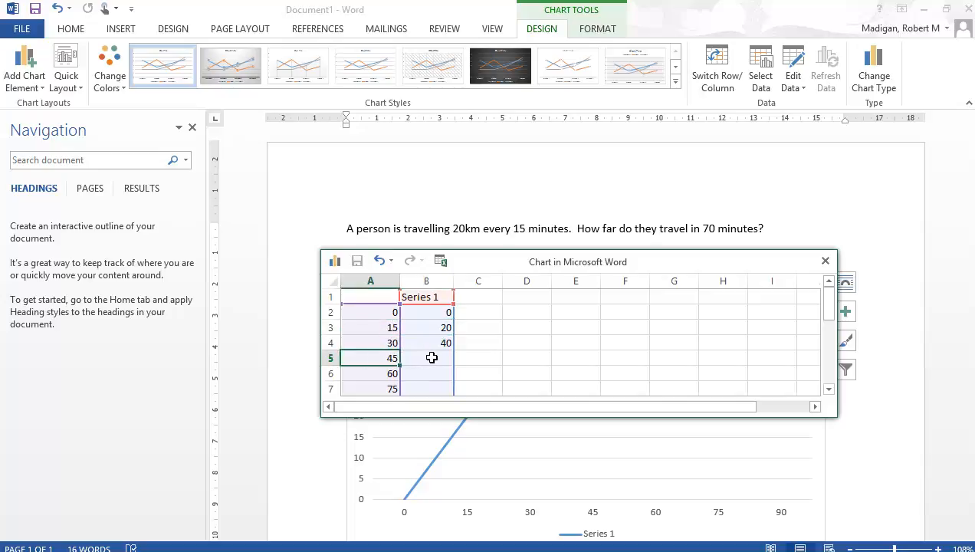
pyautogui.click(428, 356)
pyautogui.write('60')
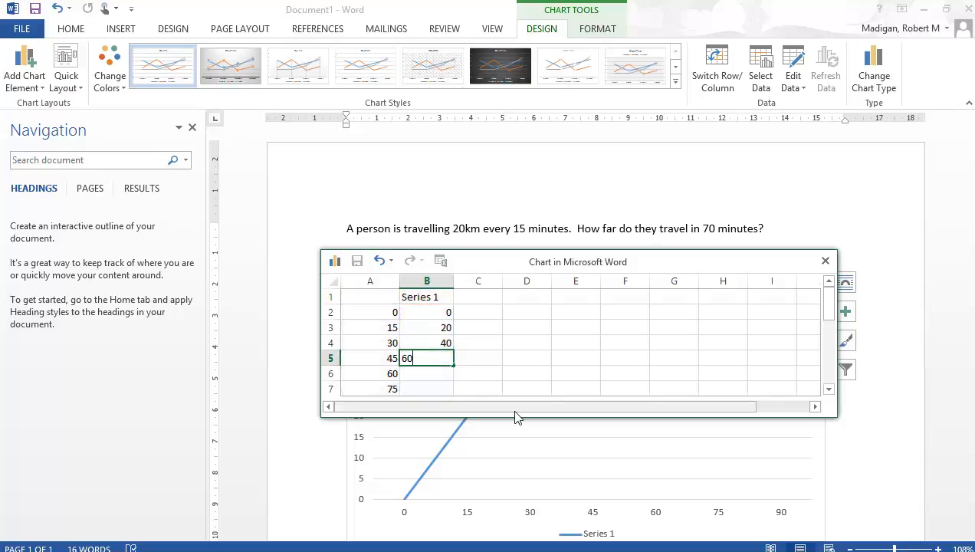
pyautogui.click(420, 374)
# Enter 80 as the Series 1 value for category 60 in the chart data
pyautogui.click(392, 374)
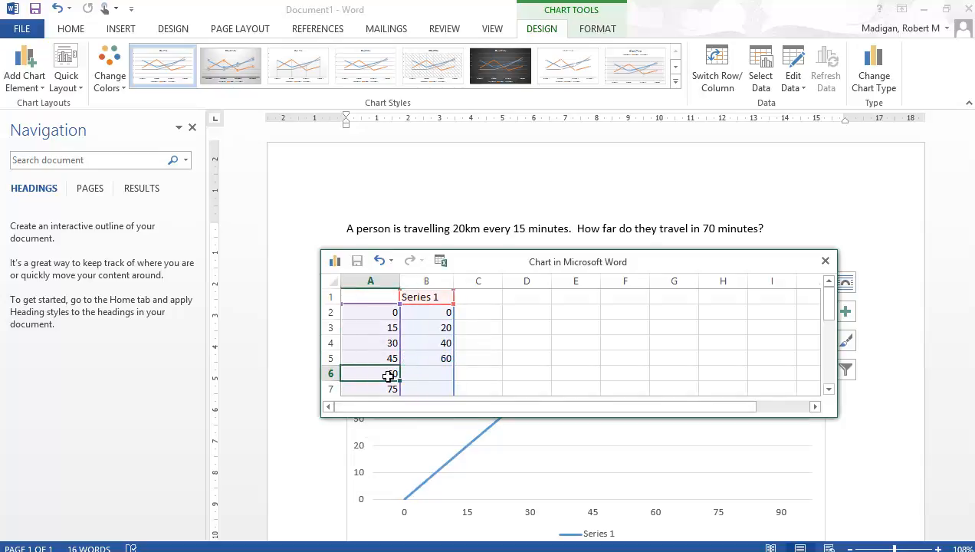
pyautogui.click(418, 372)
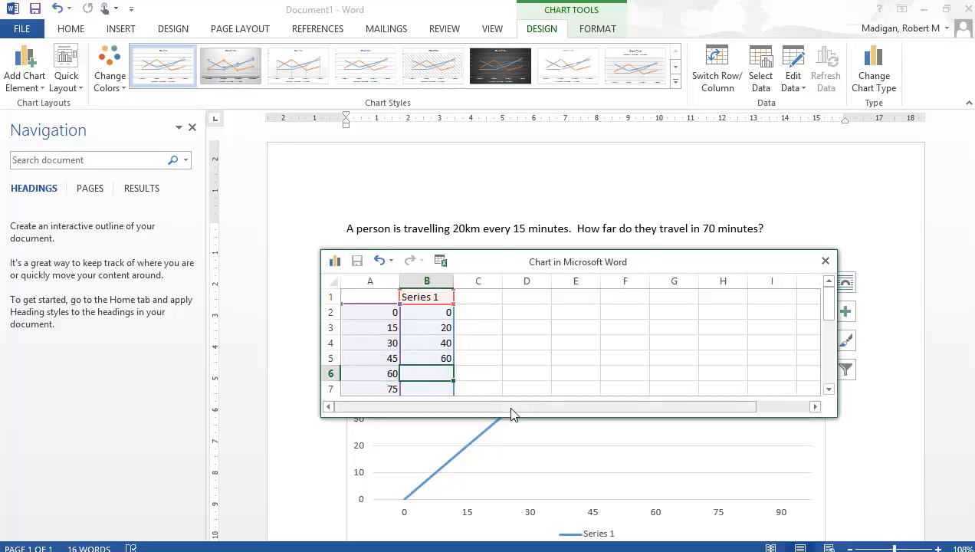
pyautogui.write('80')
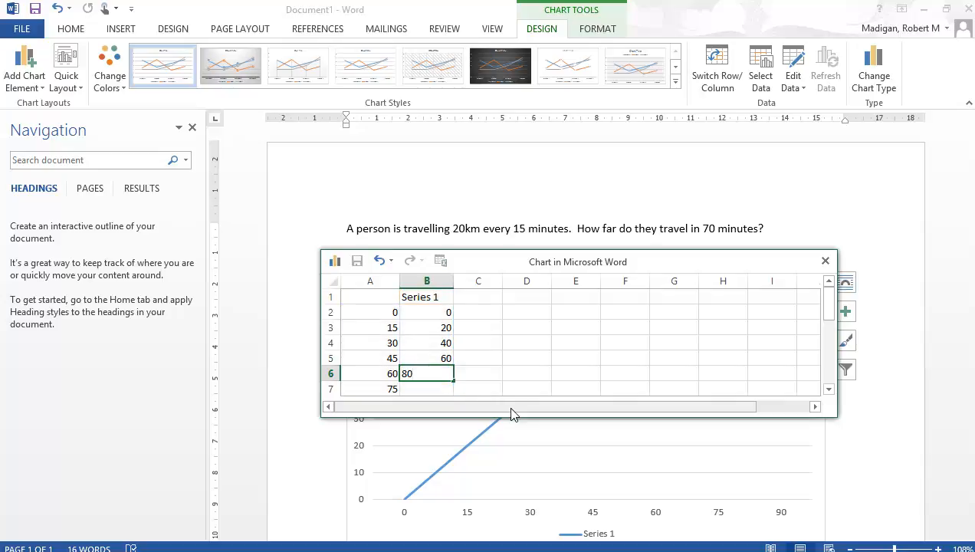
pyautogui.click(428, 388)
# Set the Series 1 values to 100 for category 75 and 120 for category 90, and close the chart data window
pyautogui.click(391, 378)
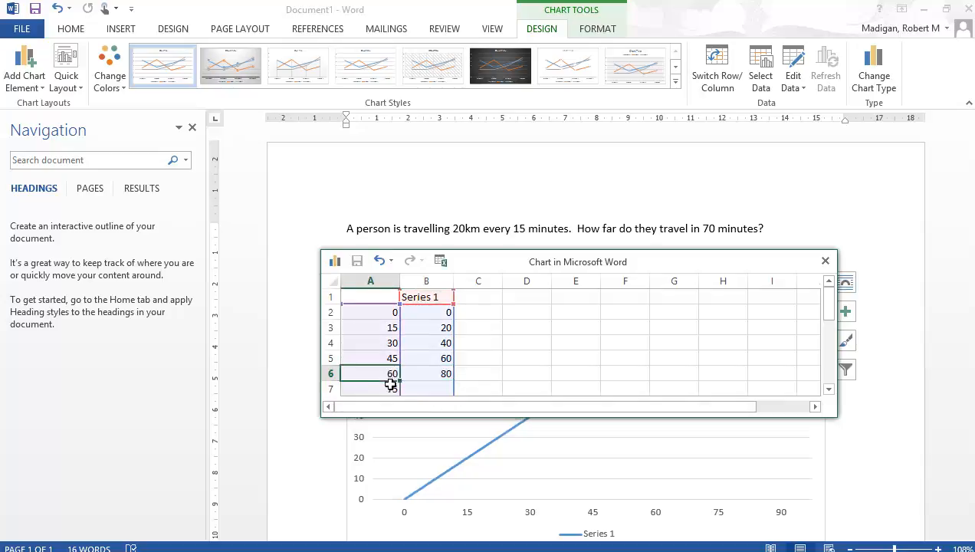
pyautogui.click(390, 390)
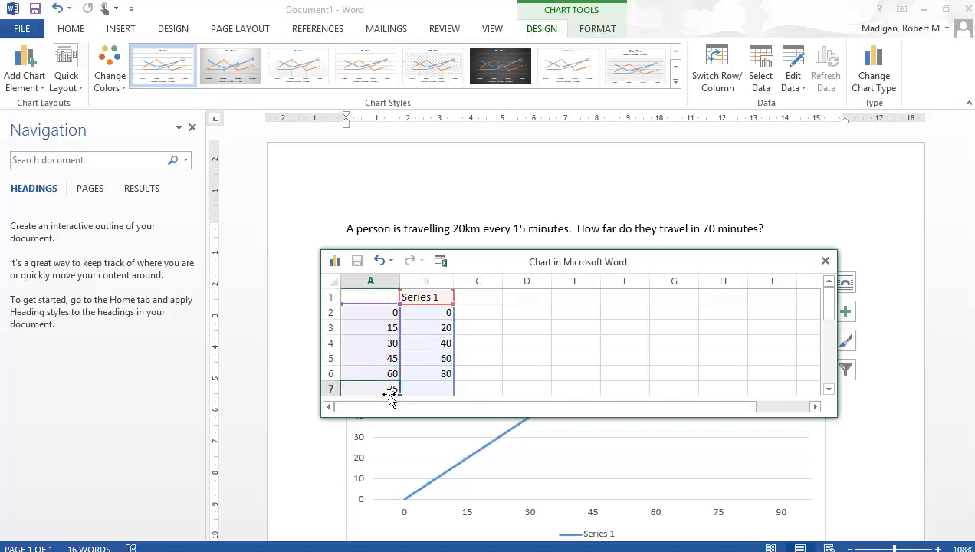
pyautogui.click(428, 386)
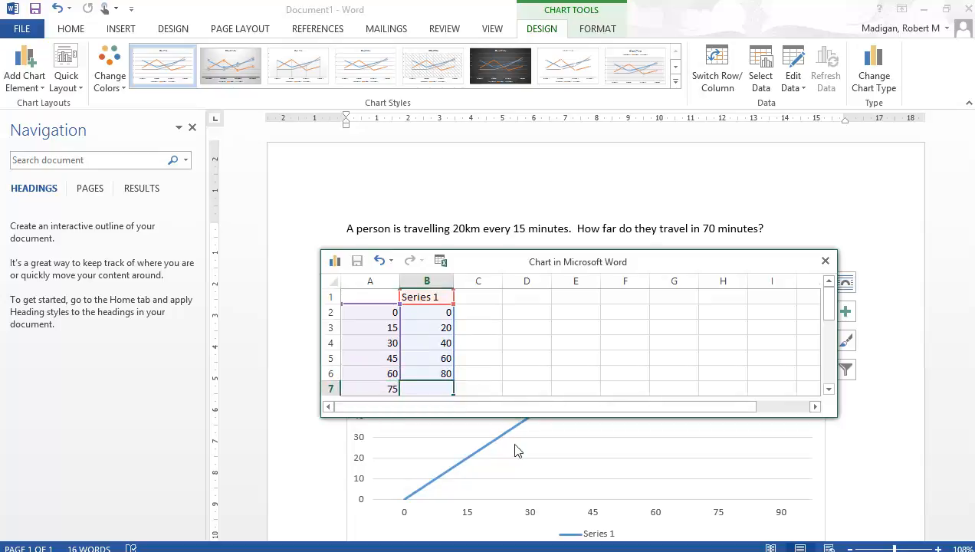
pyautogui.write('100')
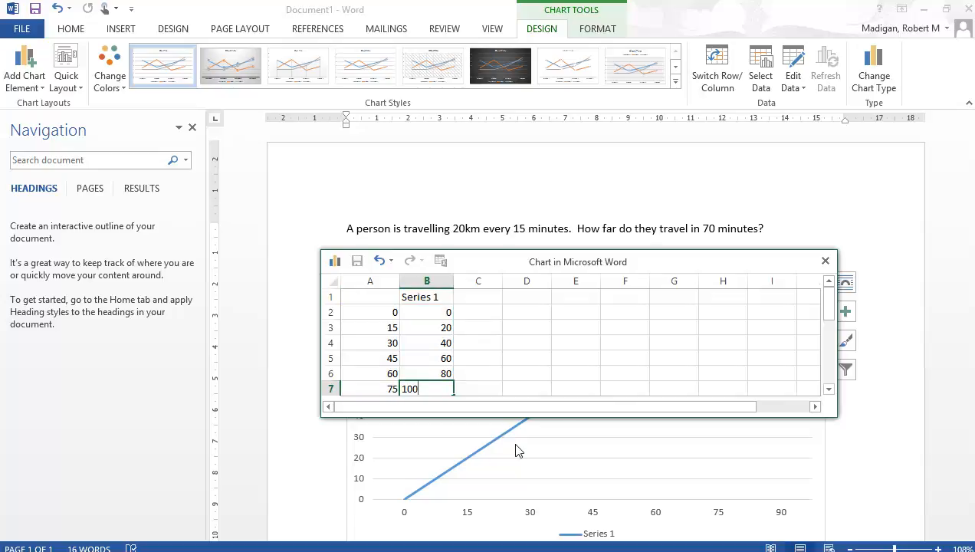
pyautogui.press('Return')
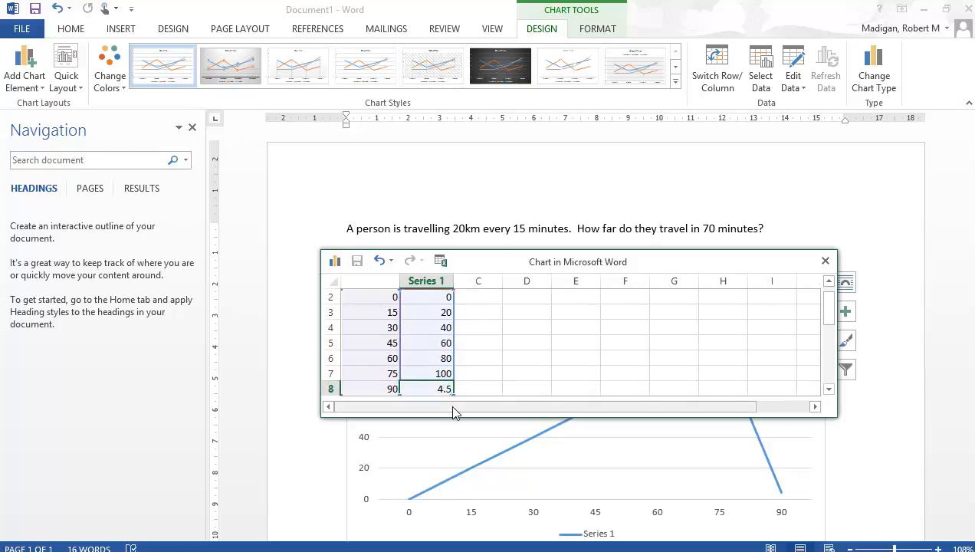
pyautogui.write('120')
pyautogui.press('Return')
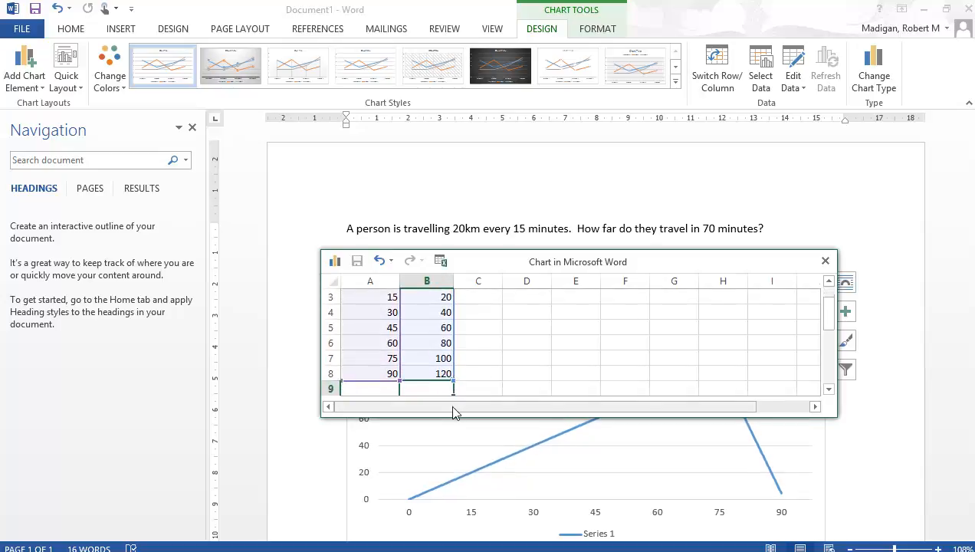
pyautogui.moveTo(702, 268); pyautogui.dragTo(700, 130)
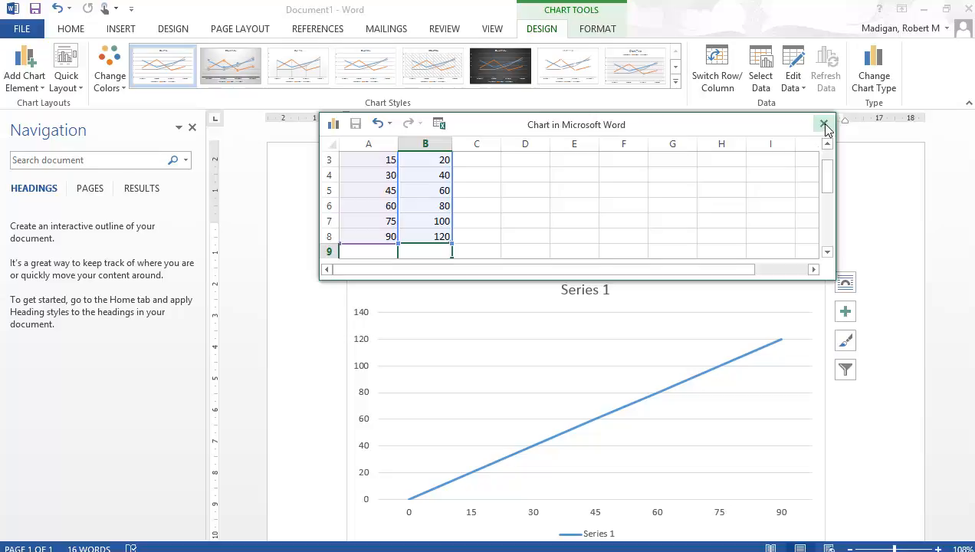
pyautogui.click(824, 125)
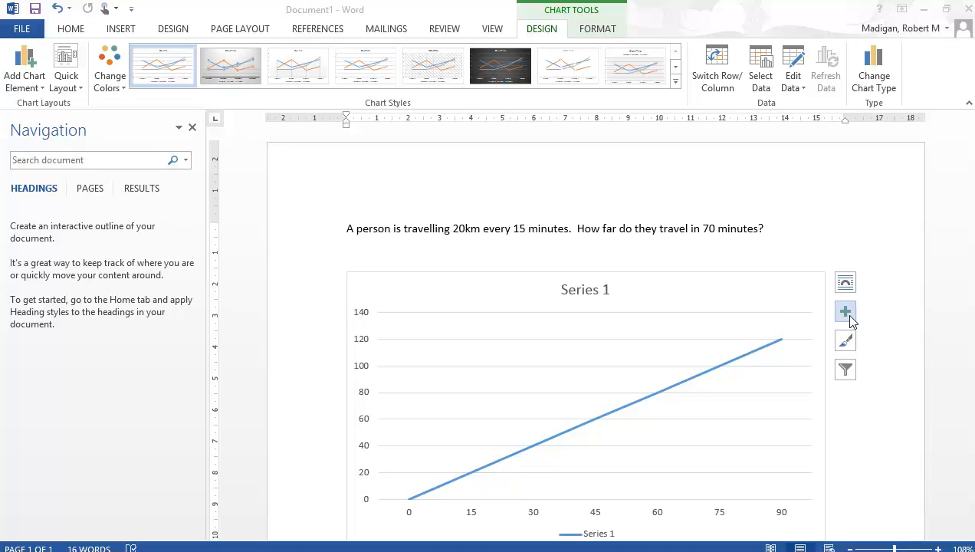
# Add axis titles to the line chart
pyautogui.click(736, 301)
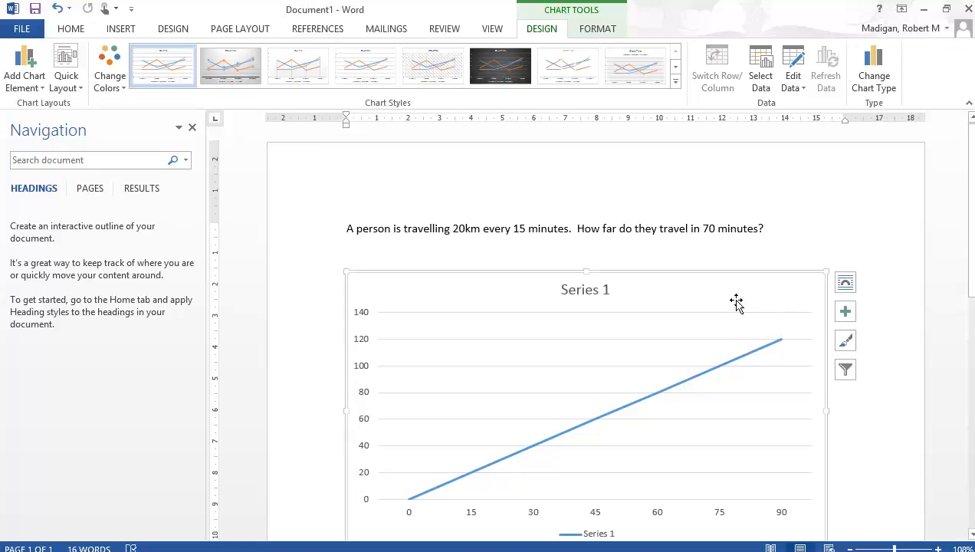
pyautogui.click(847, 313)
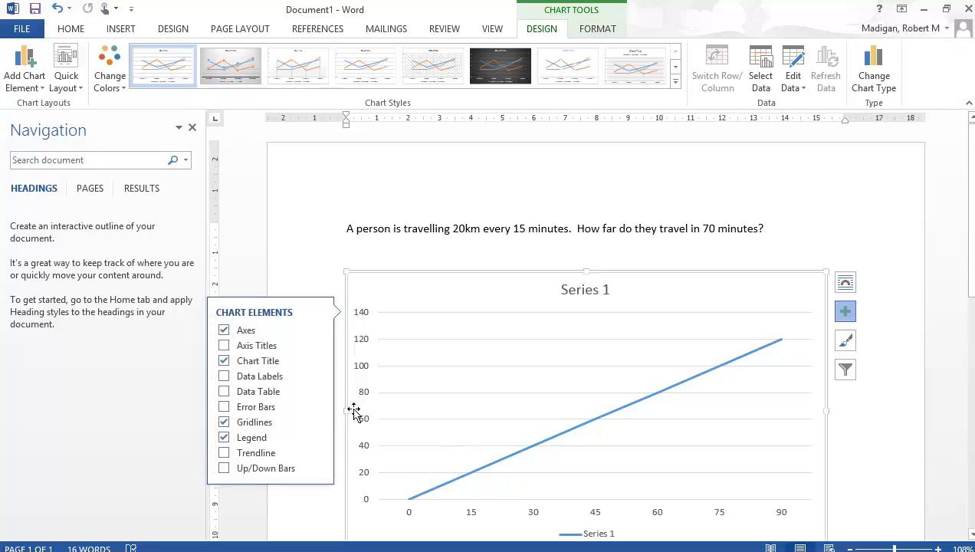
pyautogui.click(224, 346)
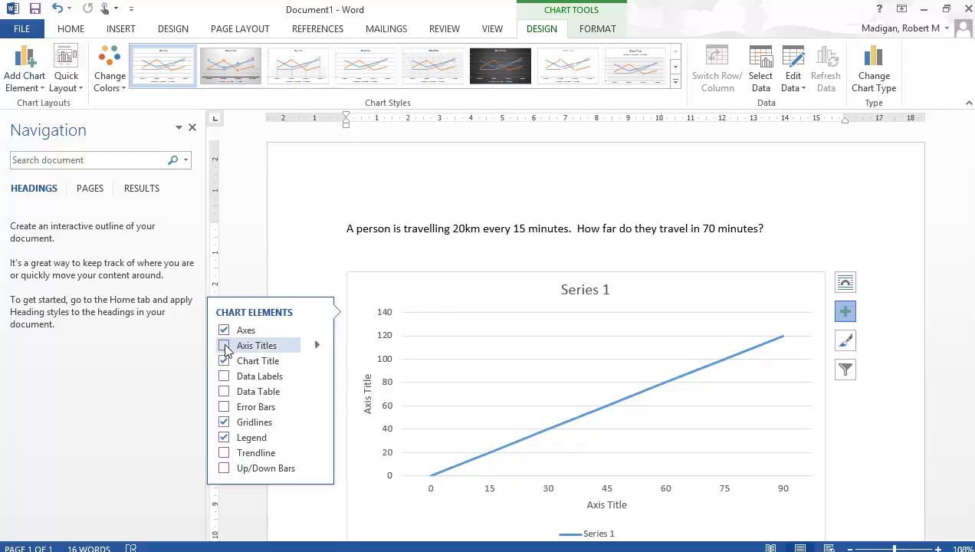
# Replace the vertical axis title's placeholder text with "Distance (km)"
pyautogui.click(365, 391)
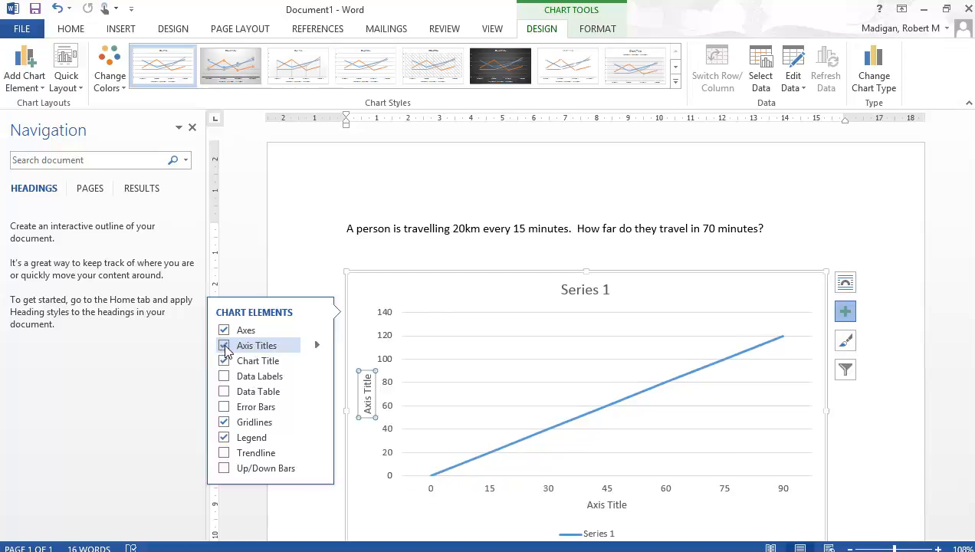
pyautogui.doubleClick(368, 415)
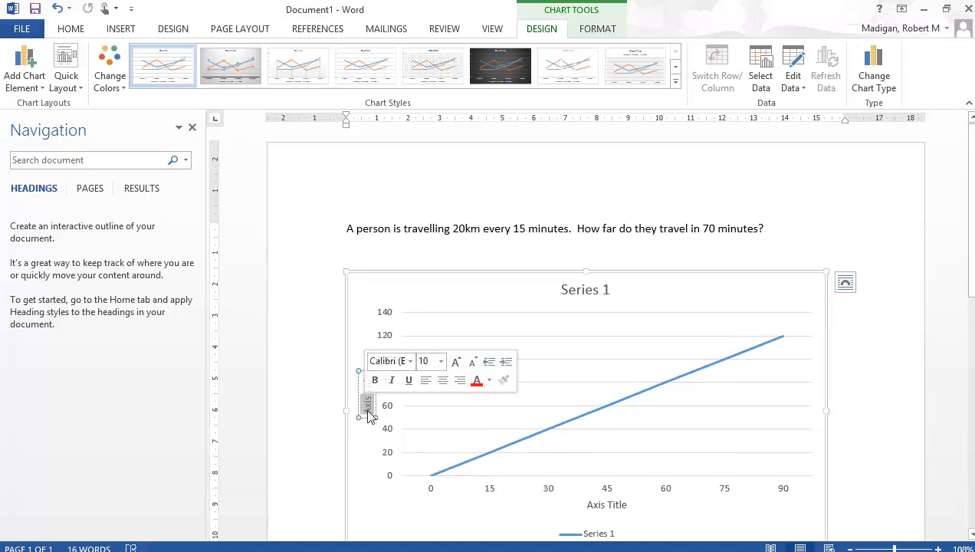
pyautogui.write('Distance ')
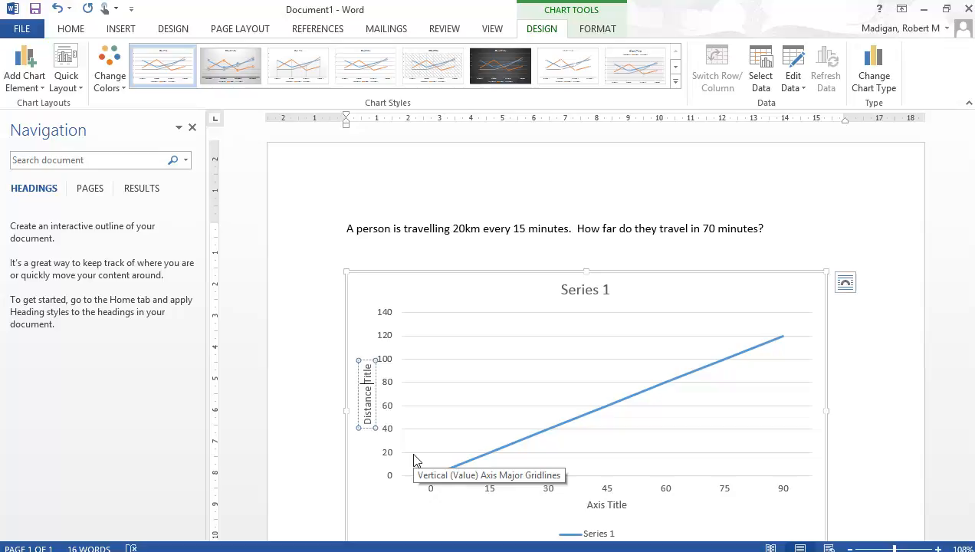
pyautogui.write('(km)')
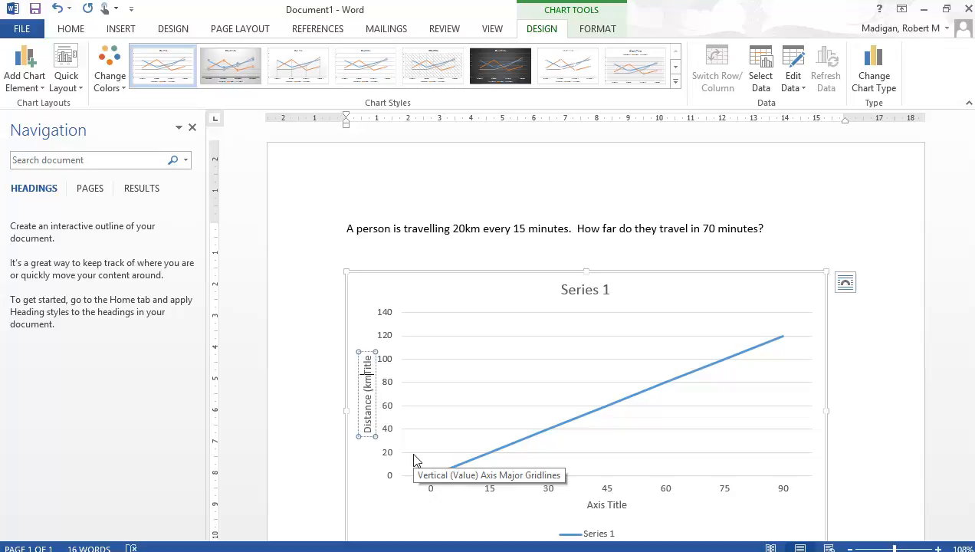
pyautogui.press('Delete')
pyautogui.press('Delete')
pyautogui.press('Delete')
pyautogui.press('Delete')
pyautogui.press('Delete')
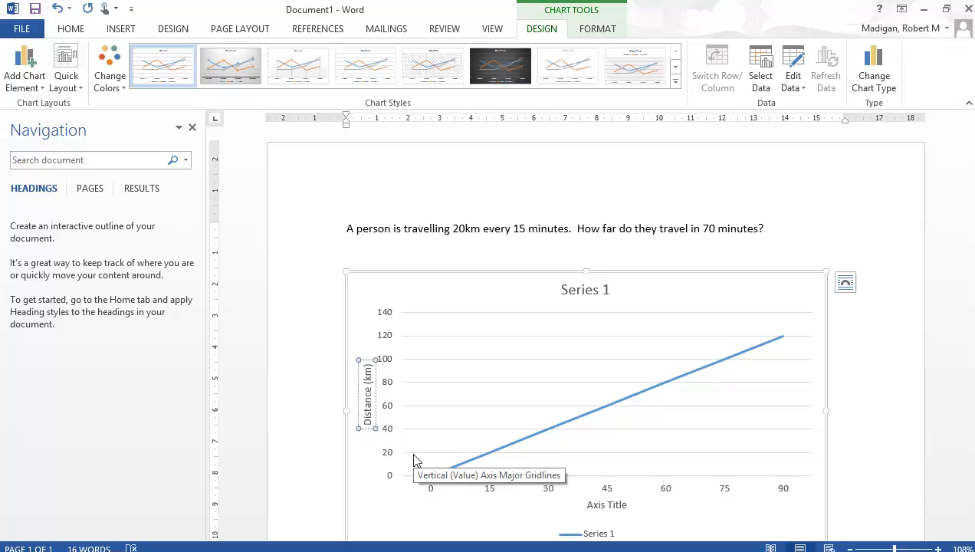
# Replace the horizontal axis title's placeholder text with "Time (minutes)"
pyautogui.click(611, 505)
pyautogui.doubleClick(611, 504)
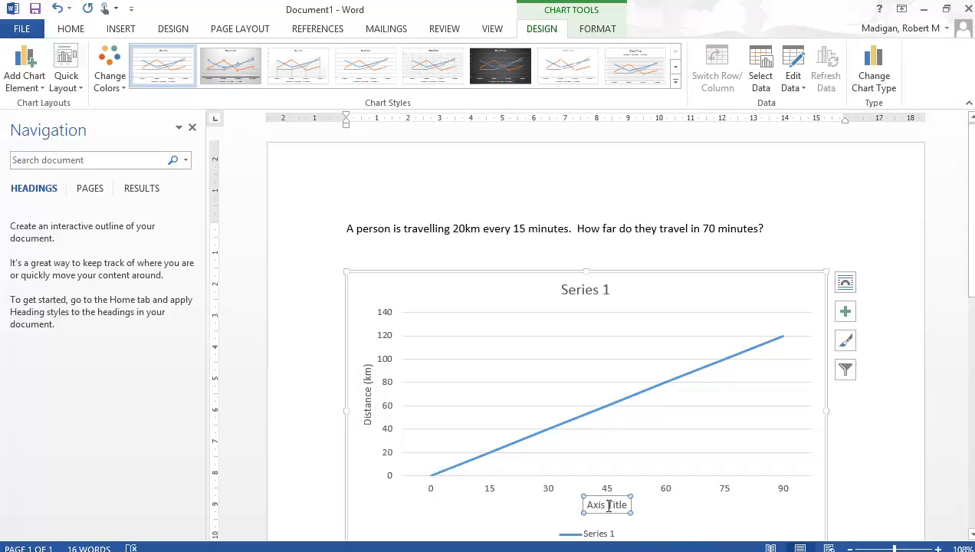
pyautogui.moveTo(477, 505); pyautogui.dragTo(505, 507)
pyautogui.scroll(3, 495, 374)
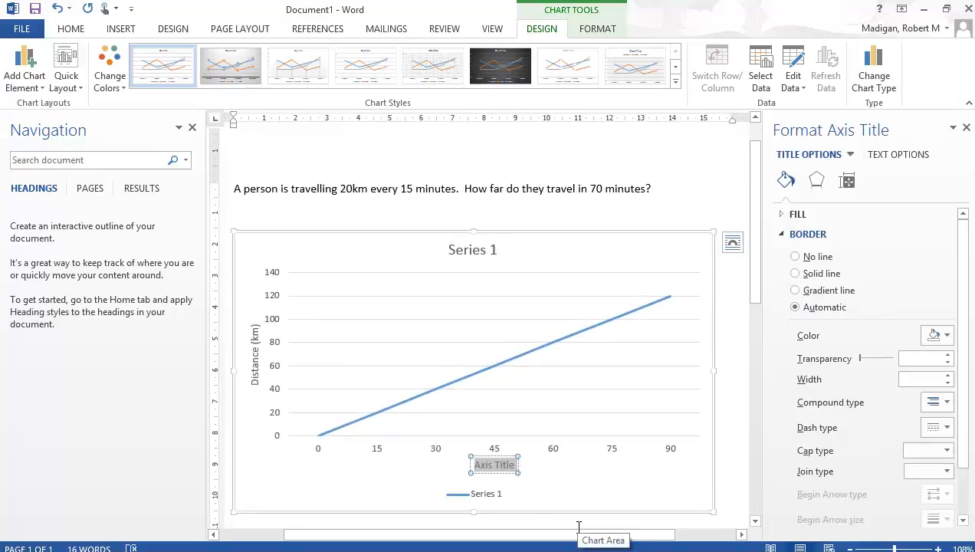
pyautogui.write('Time (m')
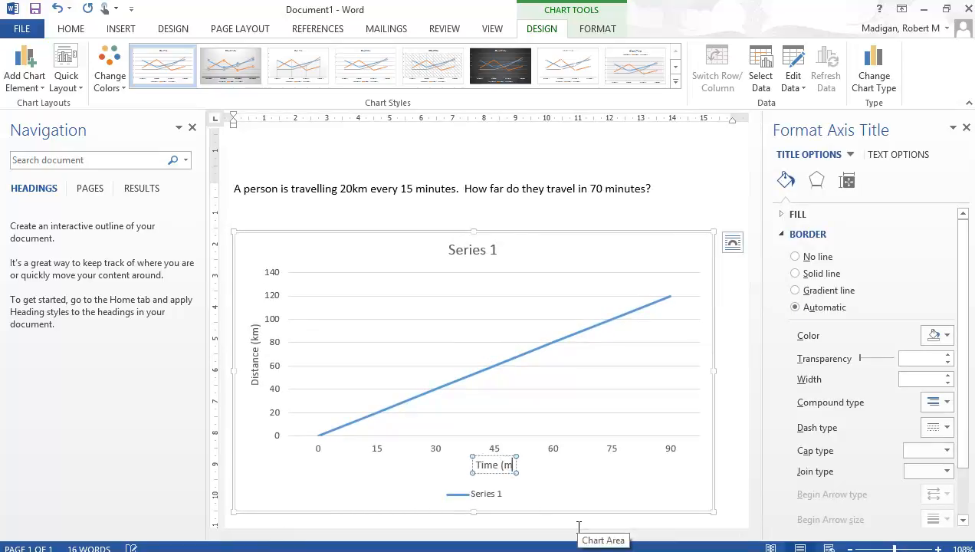
pyautogui.write('inutes)')
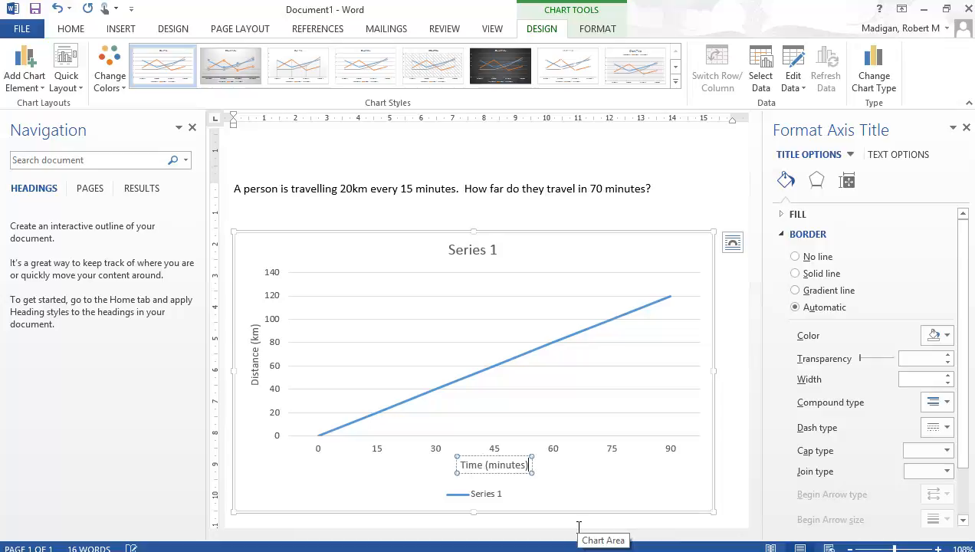
# Delete the Series 1 legend beneath the line chart
pyautogui.click(586, 500)
pyautogui.click(502, 497)
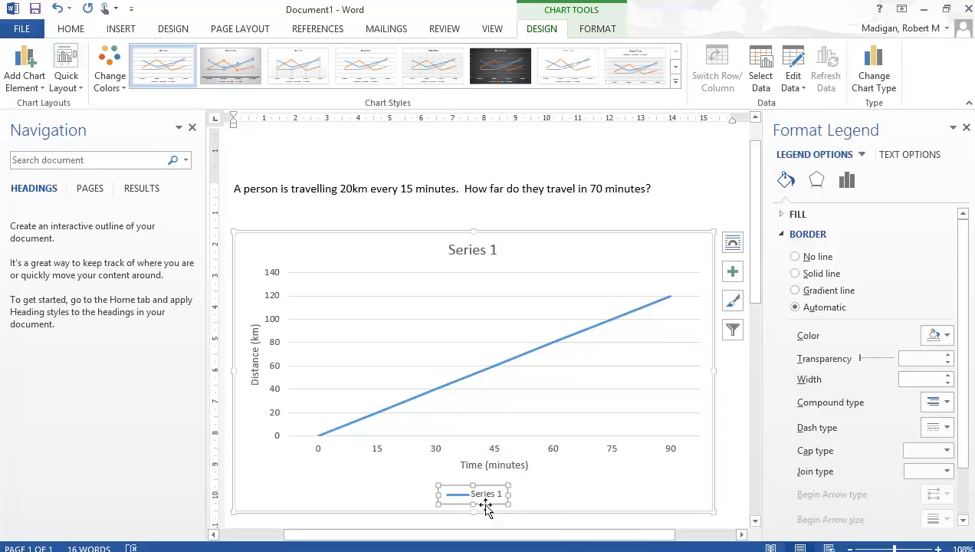
pyautogui.press('Delete')
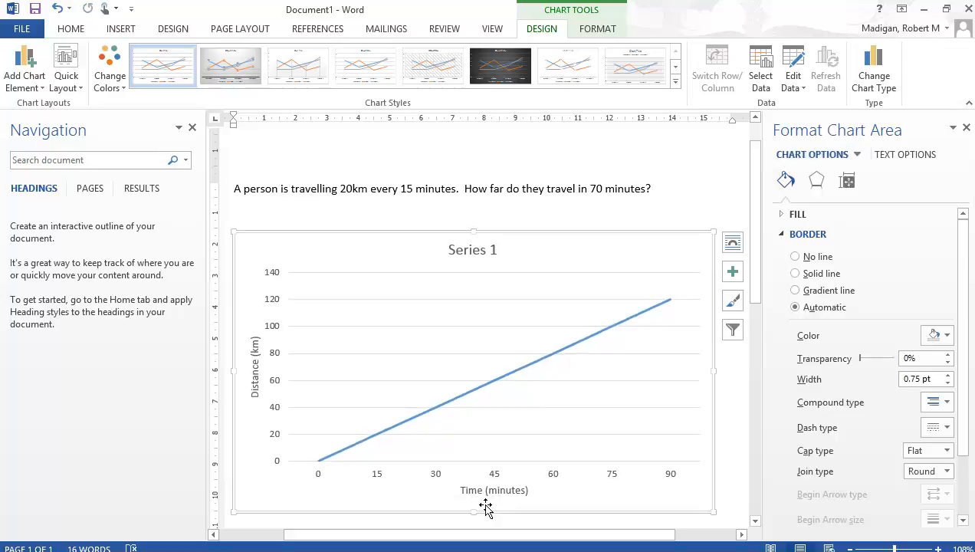
# Replace the chart title with "Time by Distance" and return to the document text
pyautogui.click(480, 255)
pyautogui.moveTo(447, 250); pyautogui.dragTo(498, 250)
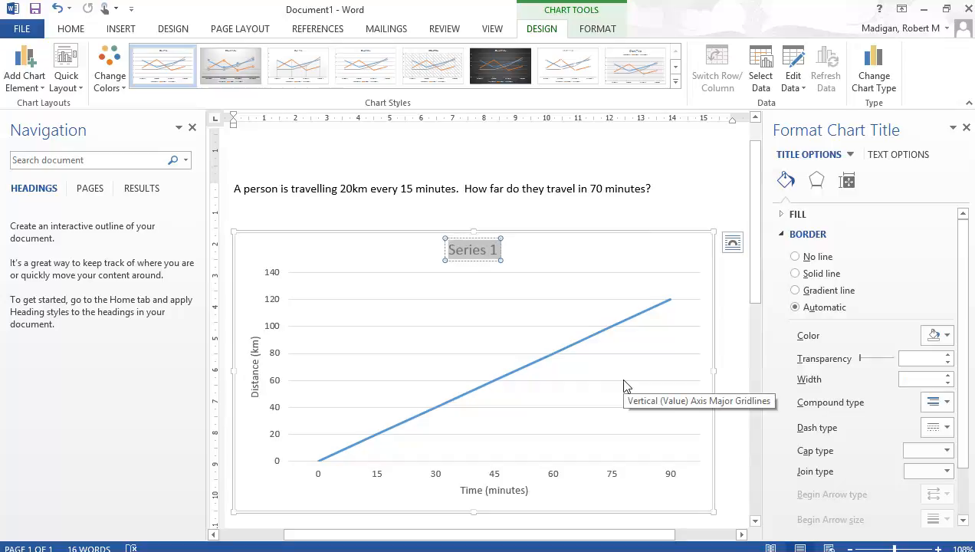
pyautogui.write('Time by Distance')
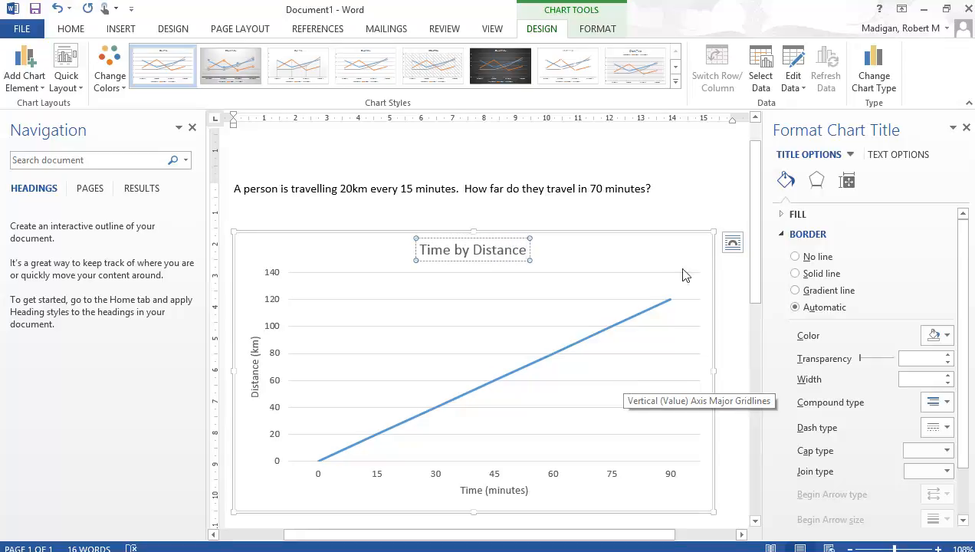
pyautogui.click(633, 216)
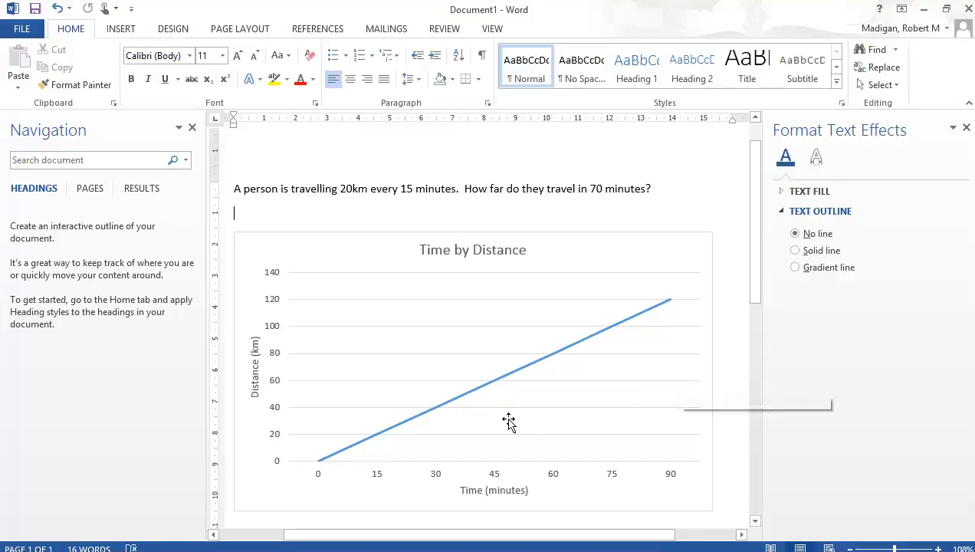
# Apply the chart style with a diagonally hatched plot area and bold axis titles to the line chart
pyautogui.click(558, 407)
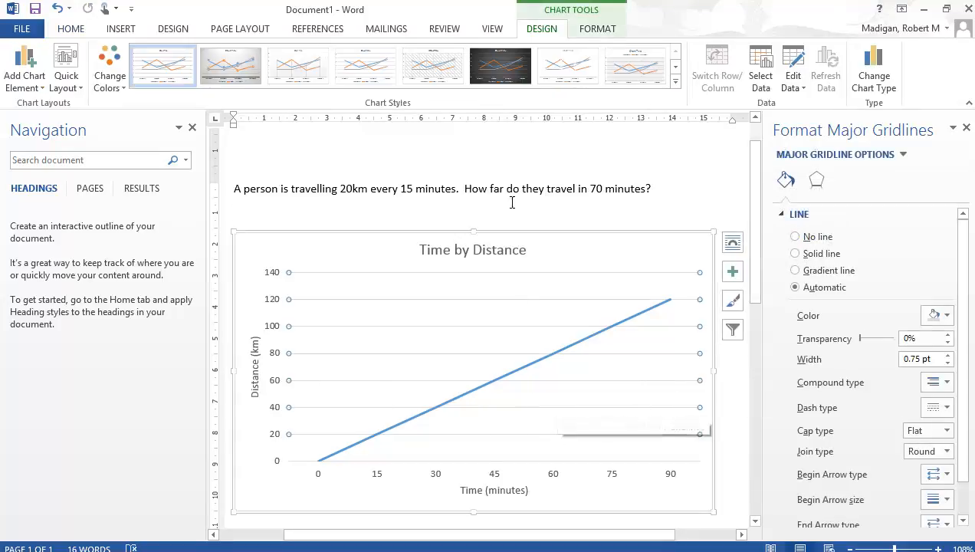
pyautogui.click(431, 69)
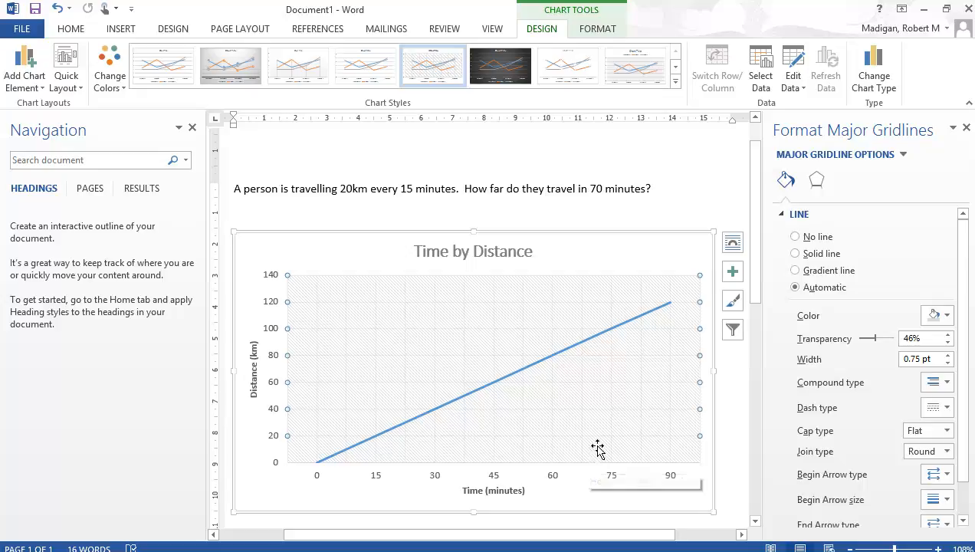
pyautogui.moveTo(597, 339)
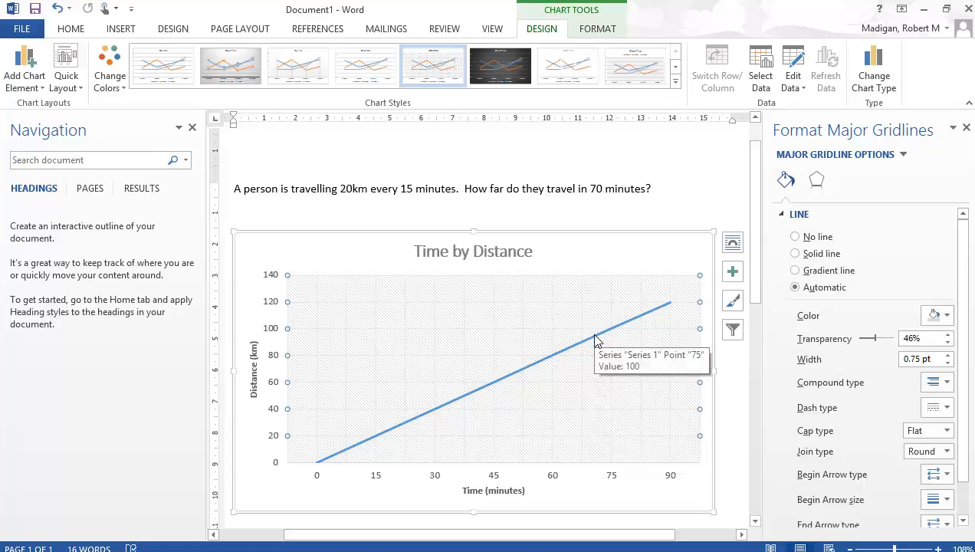